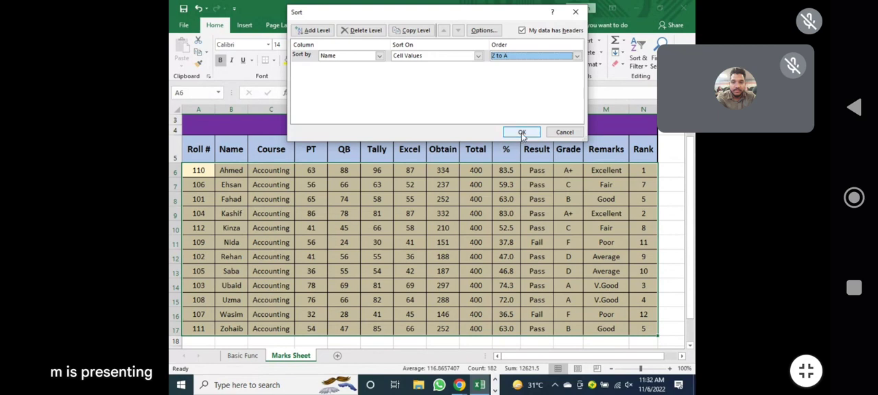
Sort the marks table by Name in Z to A order.
left_click(523, 133)
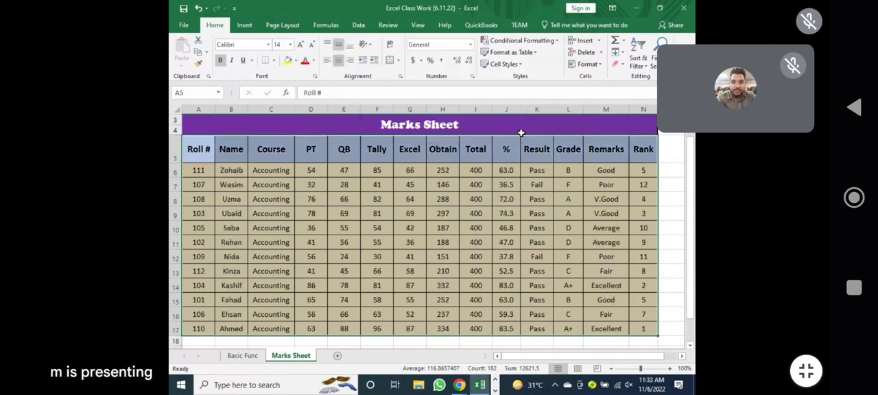
left_click(571, 197)
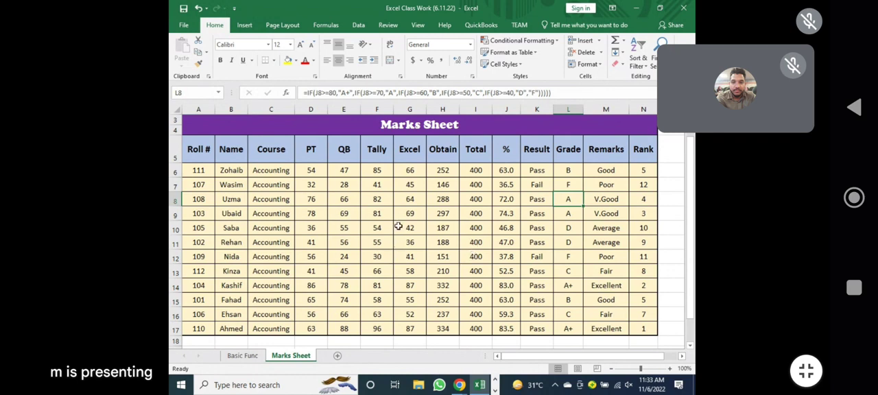
Change the Tally mark in cell F9 to 84.
left_click(375, 215)
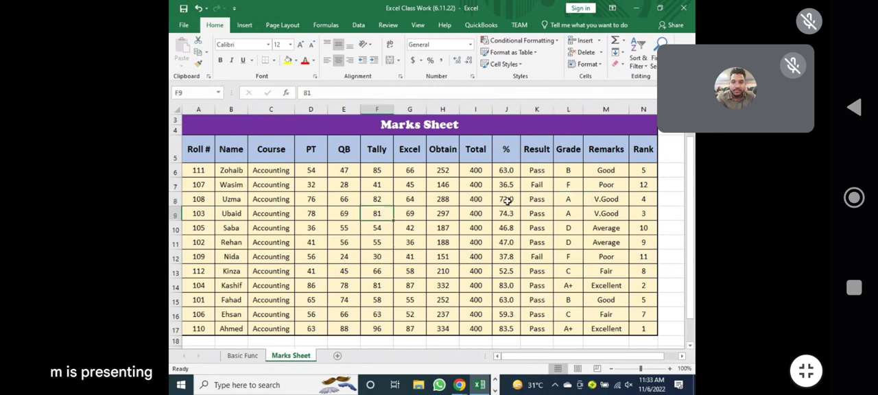
type("84")
key("Right")
key("Right")
key("Down")
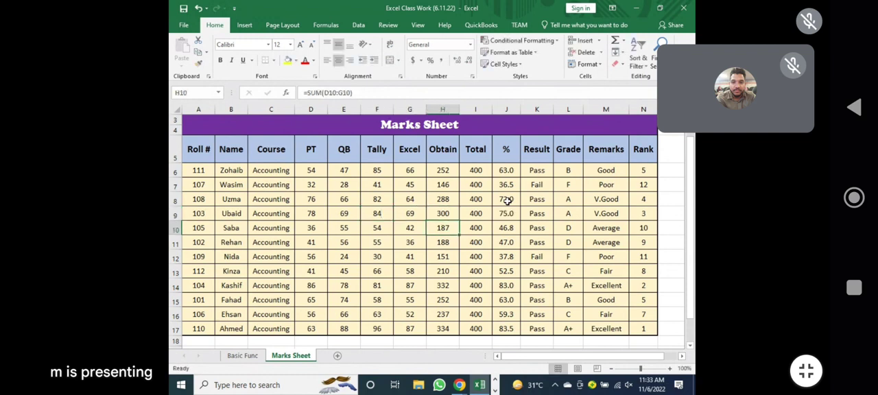
Change the QB mark in cell E11 to 68.
key("Down")
key("Left")
key("Left")
key("Left")
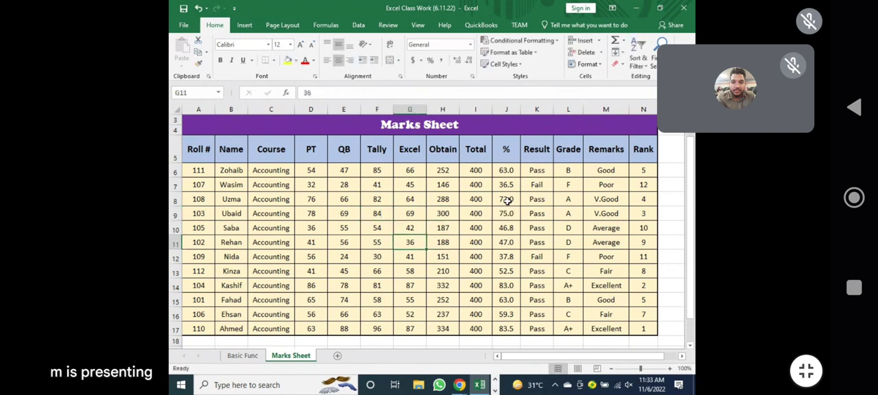
type("68")
key("Right")
key("Right")
key("Right")
key("Up")
key("Up")
Change the Tally mark in cell F13 to 55.
key("Down")
key("Down")
key("Down")
key("Down")
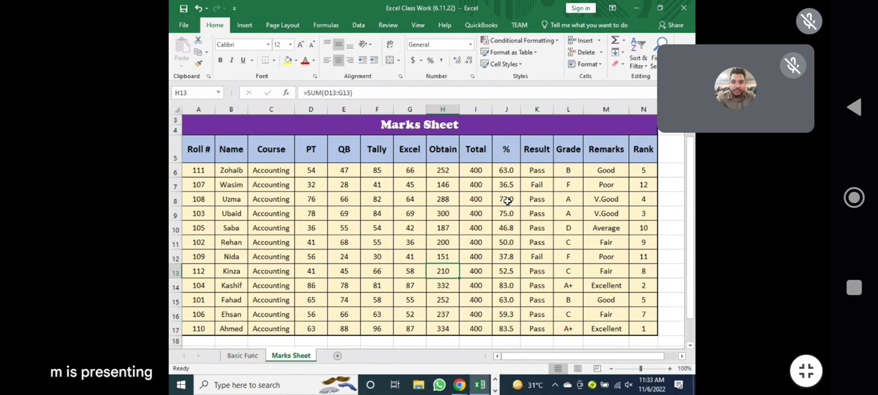
key("Left")
key("Left")
key("Left")
key("Left")
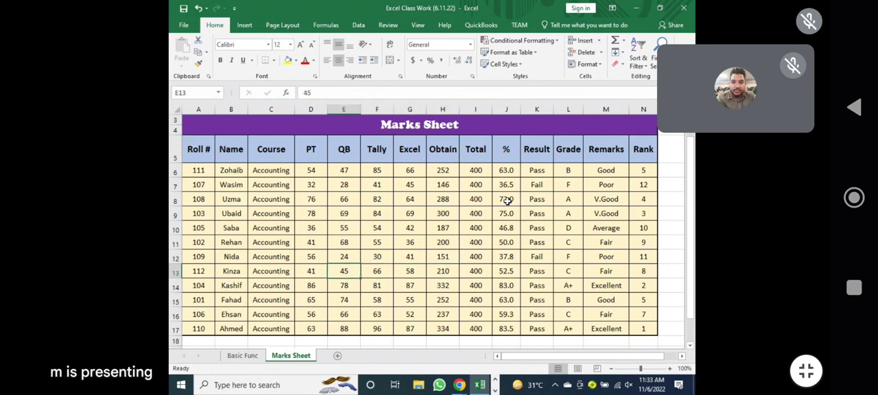
key("Right")
key("Right")
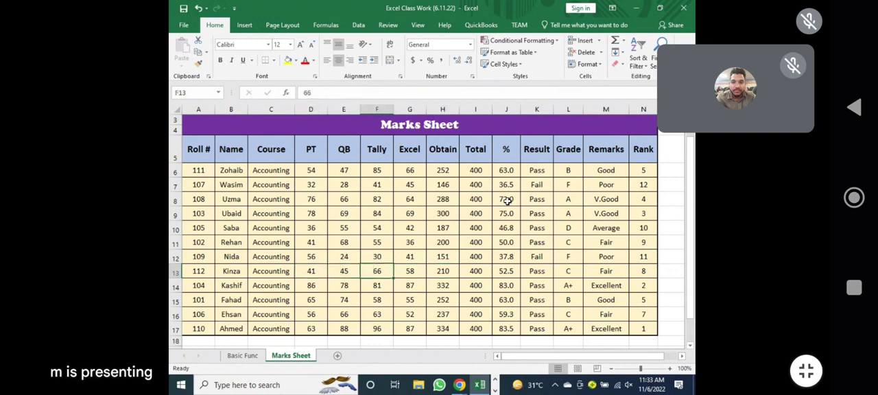
type("65")
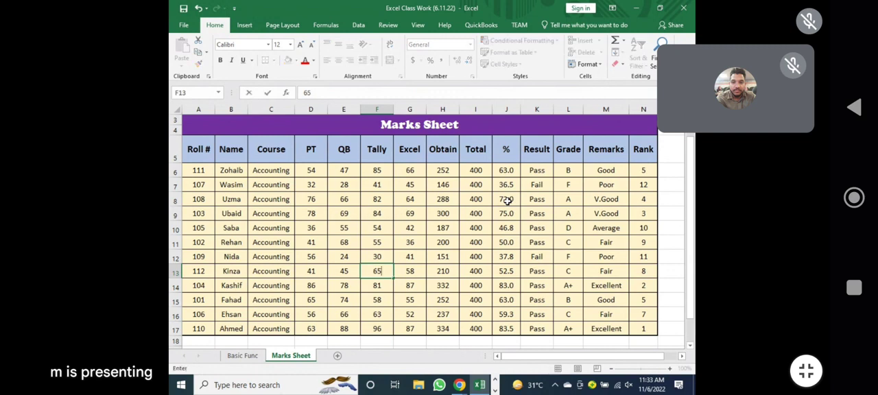
key("BackSpace")
key("BackSpace")
type("55")
key("Tab")
key("Left")
key("Left")
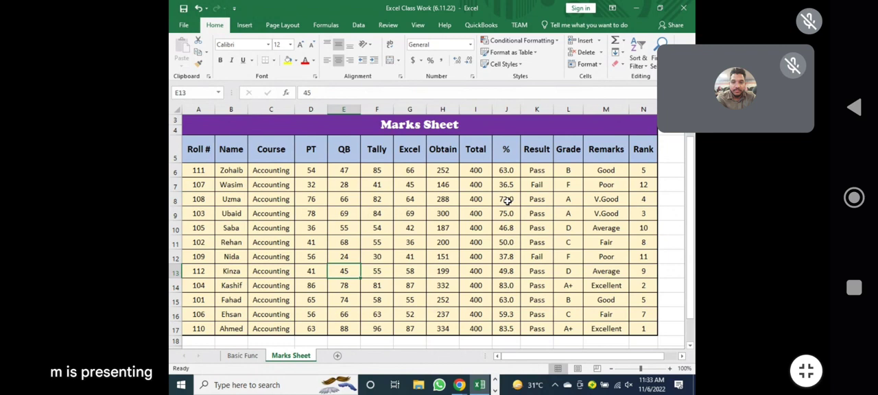
type("56")
key("Right")
key("Right")
key("Right")
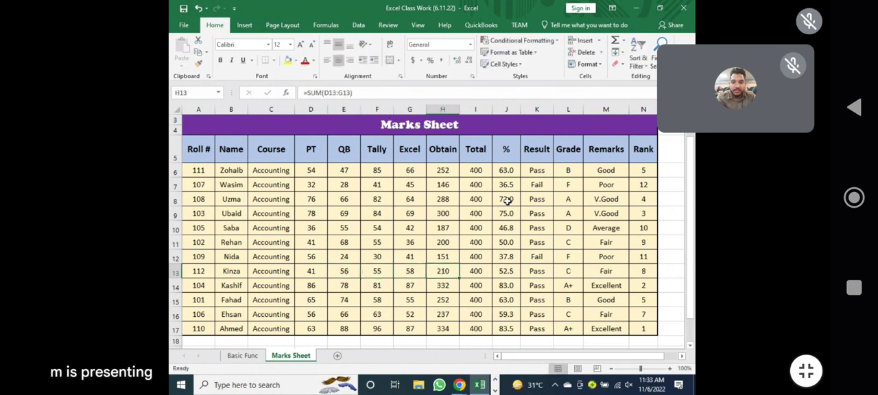
Set the QB mark in cell E13 to 46.
key("Left")
key("Left")
key("Left")
type("46")
key("Right")
key("Right")
key("Right")
key("Down")
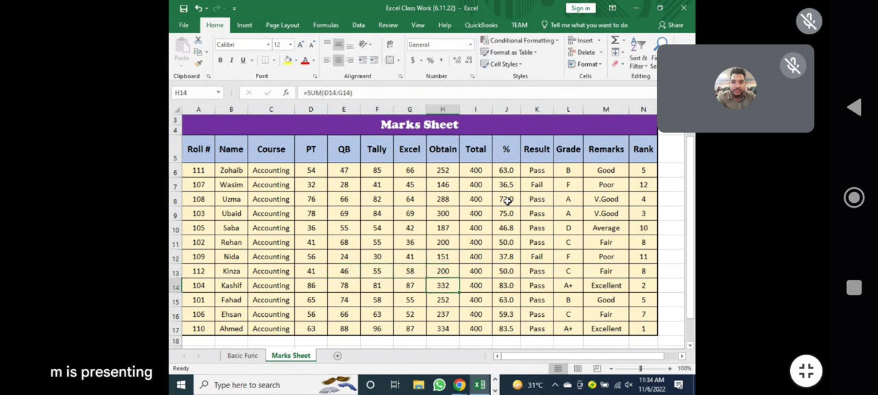
Change the PT mark in cell D14 to 67.
key("Down")
key("Up")
key("Left")
key("Left")
key("Left")
key("Left")
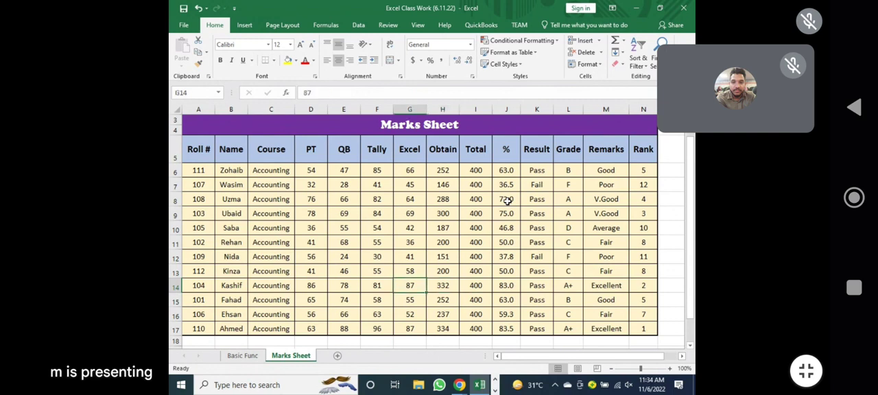
type("67")
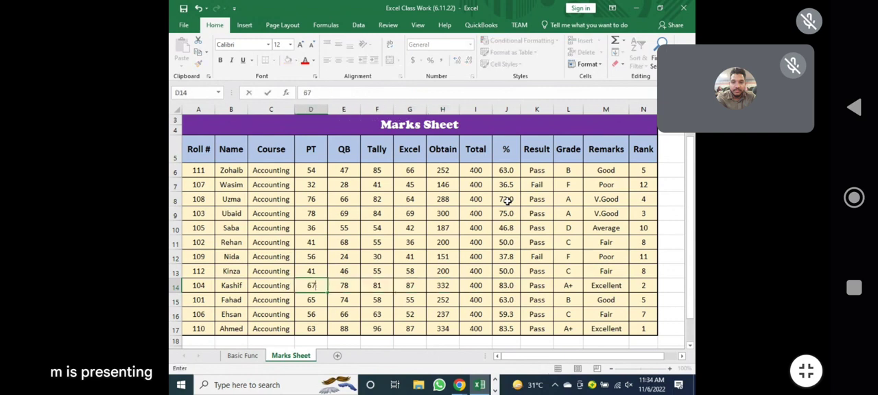
key("Right")
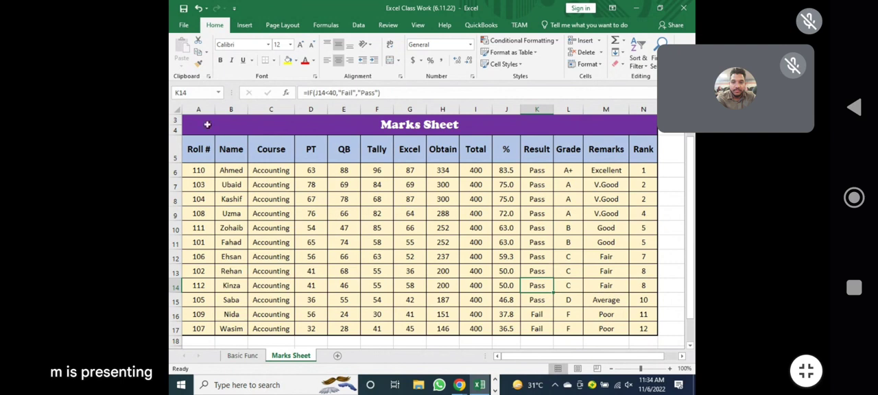
Compare the Obtain totals and the student name order in rows 7–8 and rows 13–14.
left_click(441, 186)
left_click(444, 198)
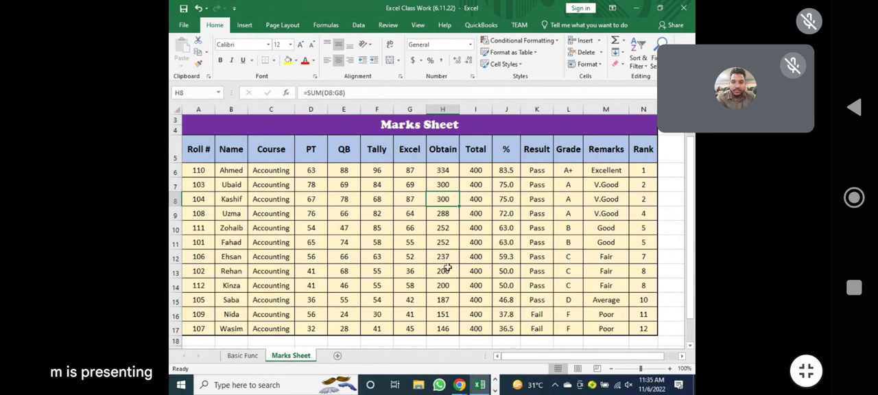
left_click_drag(444, 271, 450, 289)
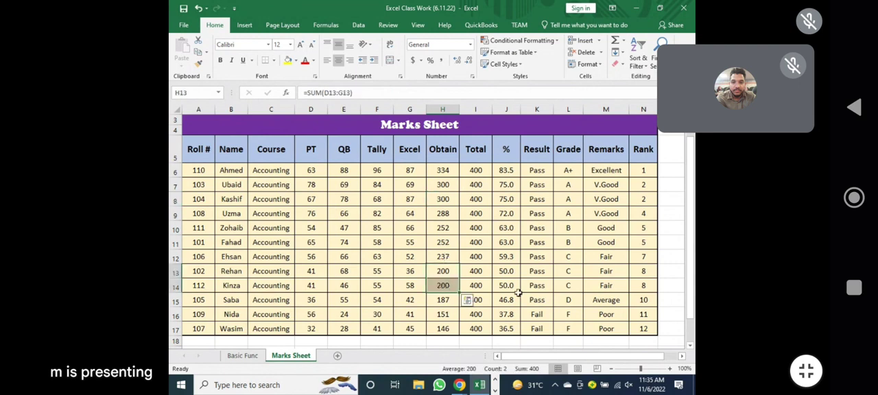
left_click_drag(444, 184, 444, 200)
left_click_drag(450, 271, 447, 289)
left_click_drag(444, 184, 444, 200)
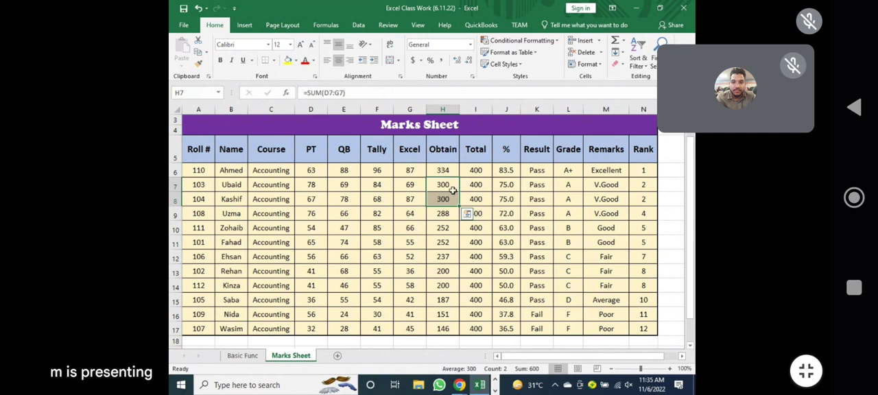
left_click_drag(447, 185, 447, 199)
left_click(445, 234)
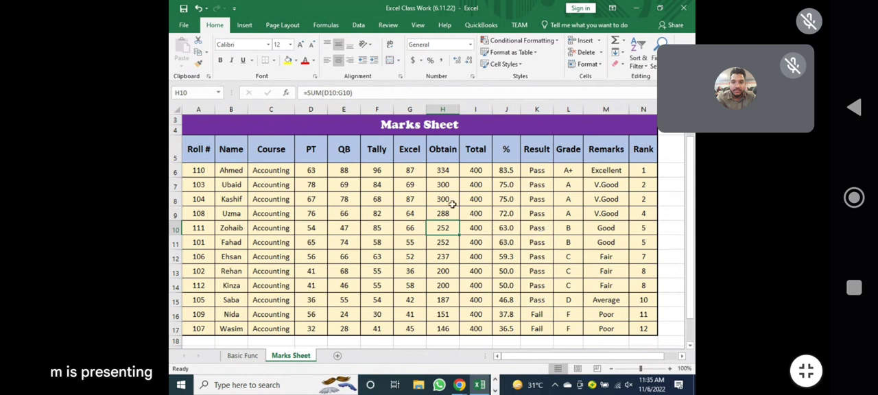
left_click_drag(450, 185, 453, 206)
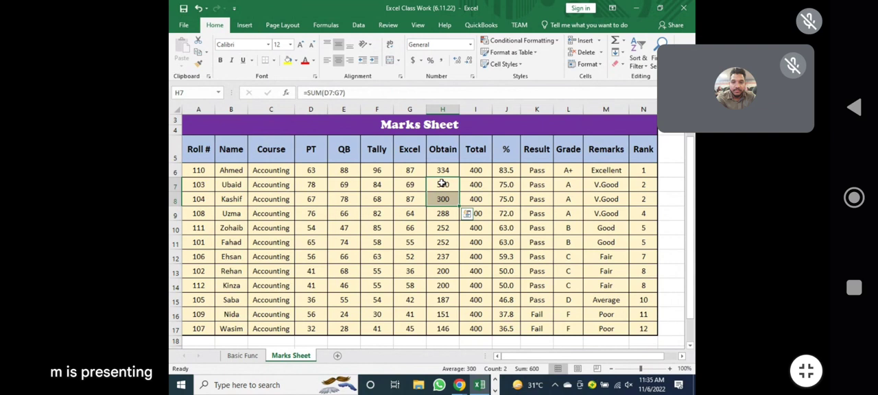
left_click_drag(231, 185, 230, 199)
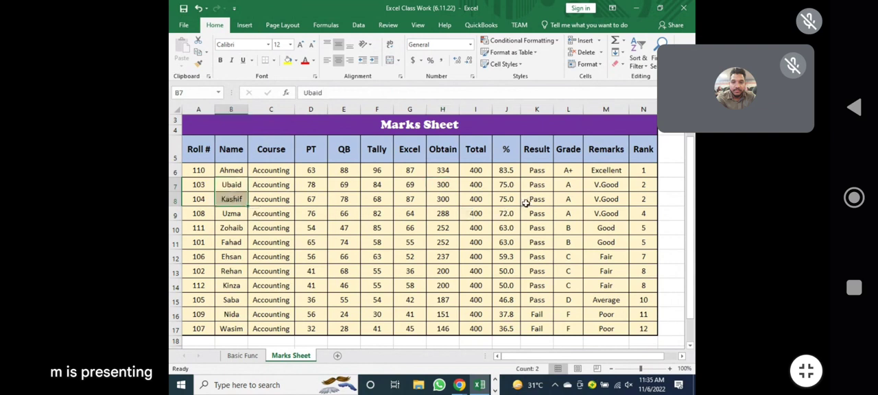
left_click_drag(453, 270, 452, 287)
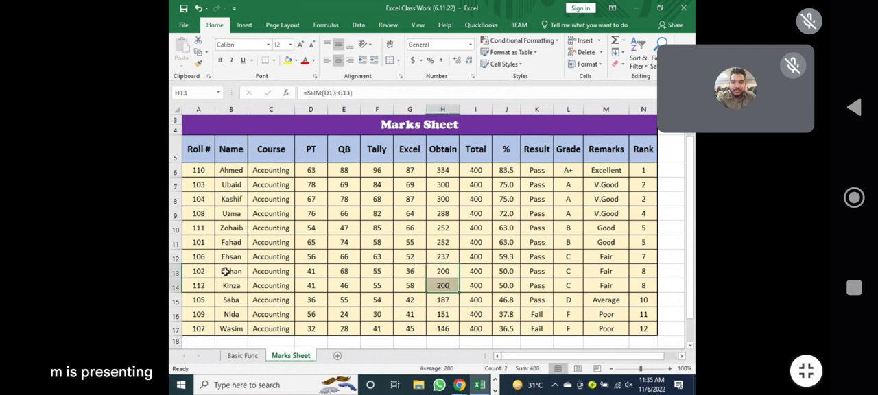
left_click_drag(225, 274, 232, 286)
left_click(506, 230)
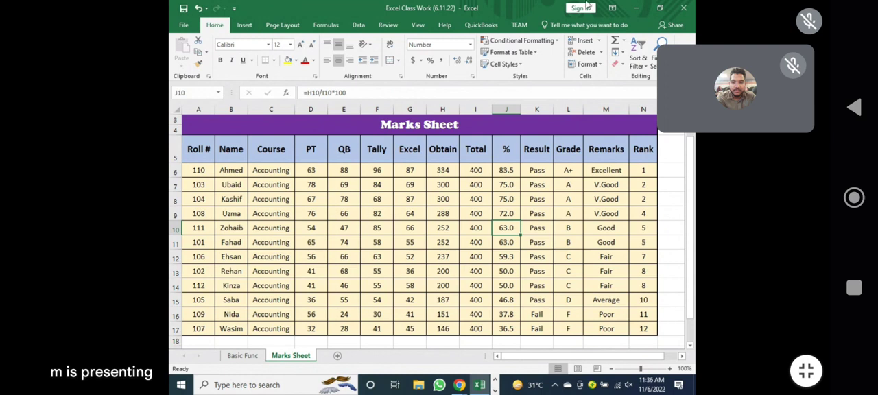
Sort the table A5:N17 by Obtain from largest to smallest, adding a second level by Name from A to Z.
left_click_drag(194, 153, 643, 329)
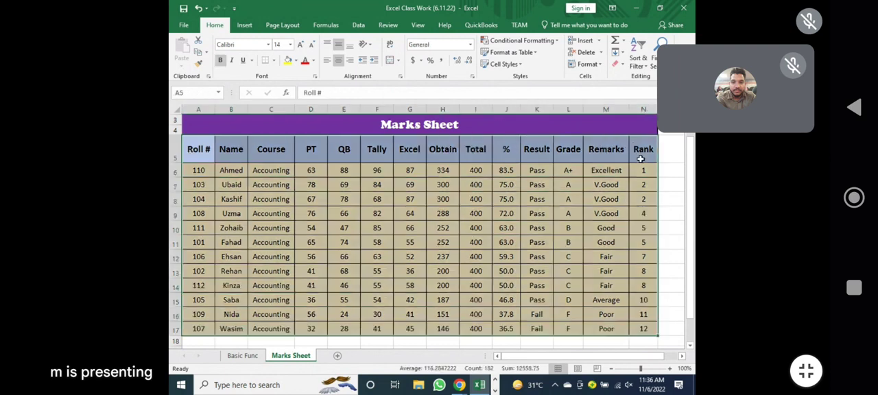
left_click(633, 70)
left_click(631, 105)
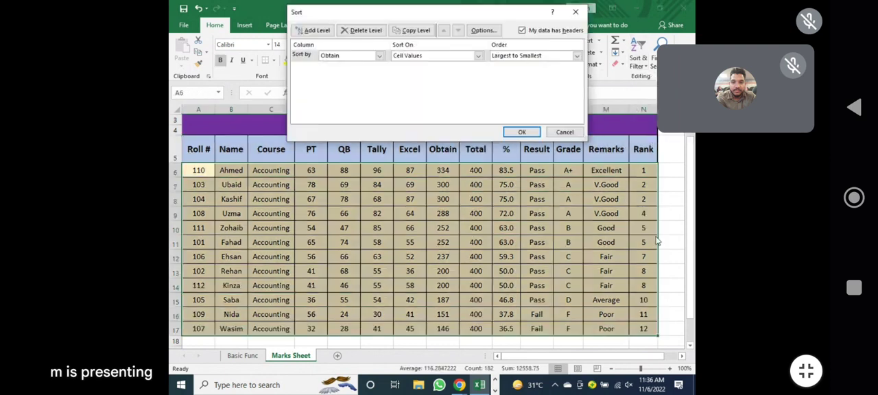
left_click_drag(395, 19, 412, 140)
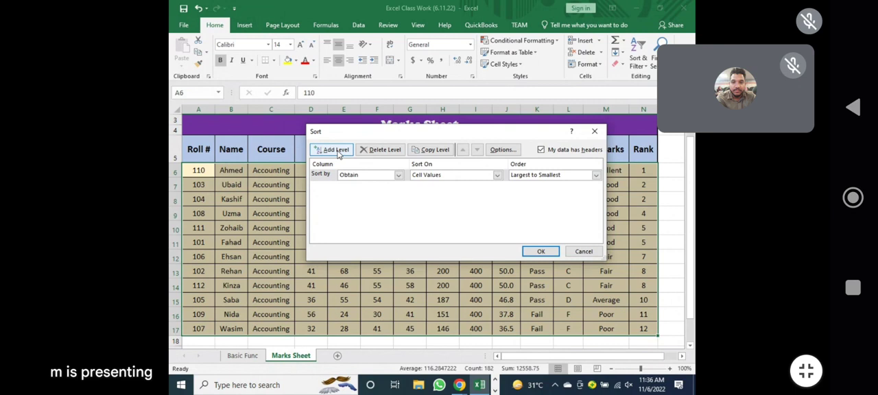
left_click(336, 150)
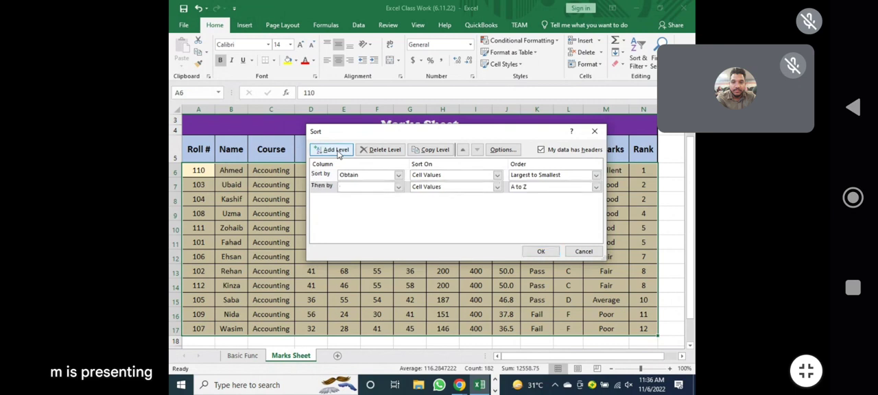
left_click(396, 187)
left_click(359, 204)
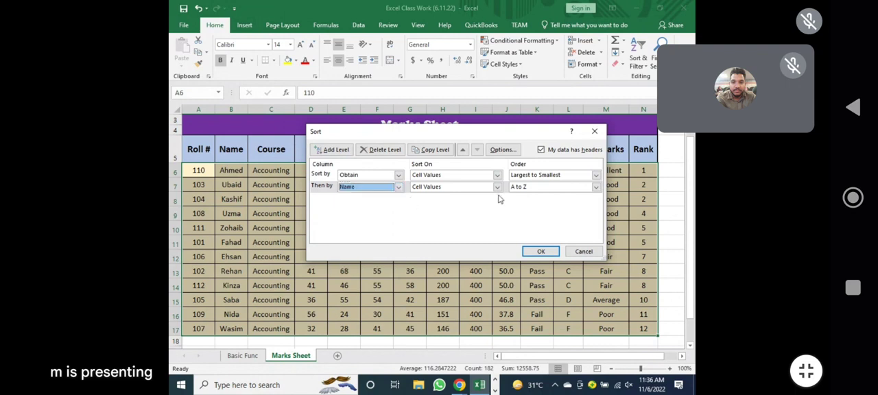
left_click(520, 190)
left_click(519, 196)
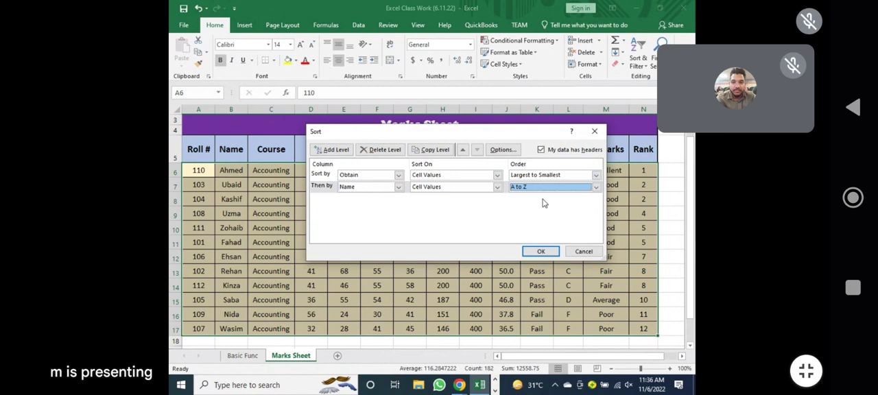
left_click(541, 252)
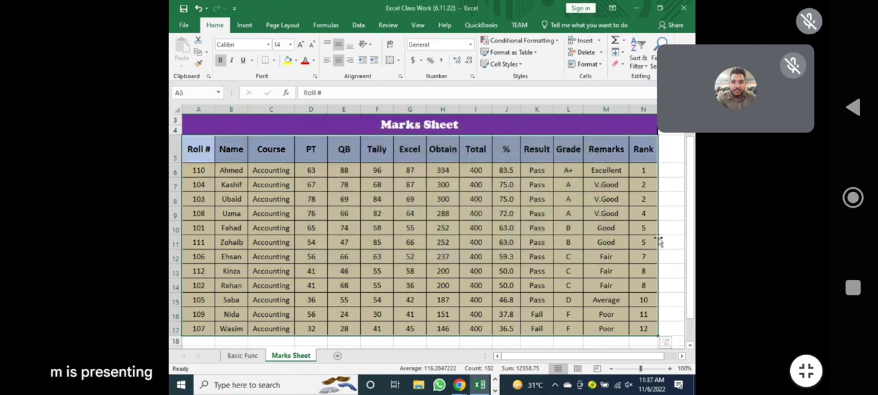
left_click(534, 230)
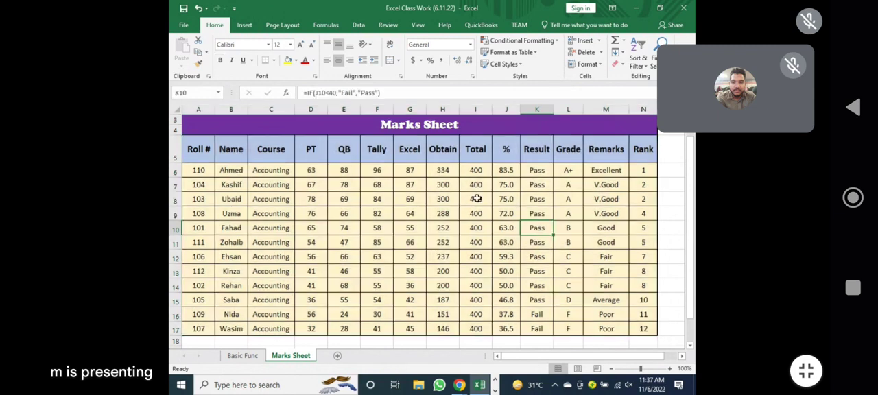
Review the Obtain column order and the name order within rows 7–8 and 13–14.
left_click_drag(442, 170, 445, 330)
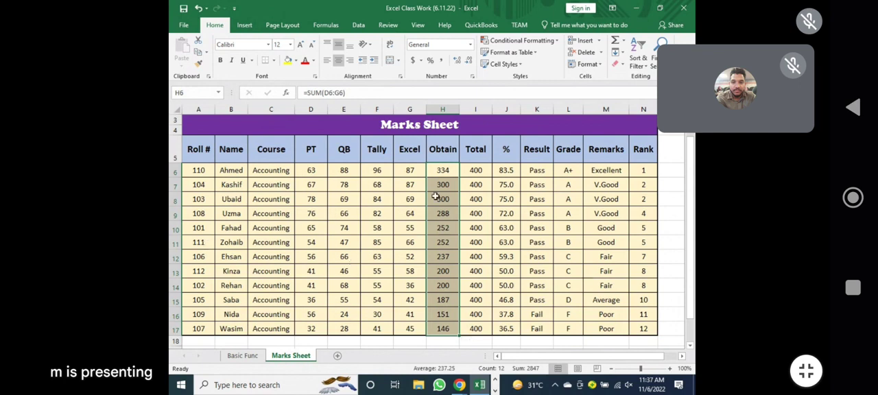
left_click_drag(439, 185, 196, 199)
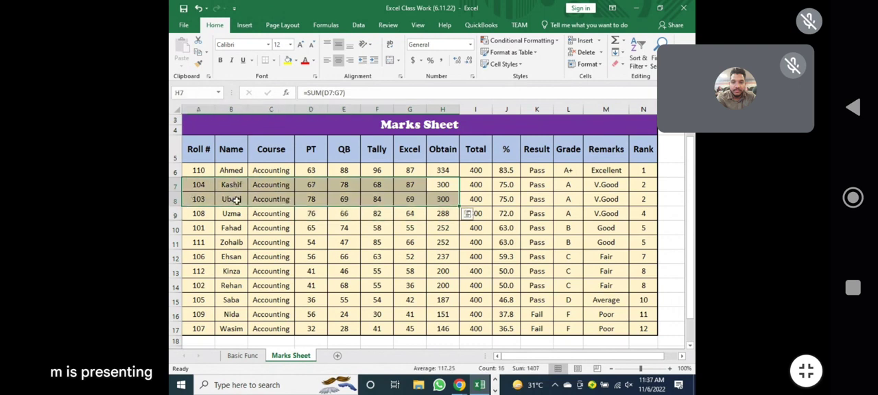
left_click_drag(446, 273, 199, 286)
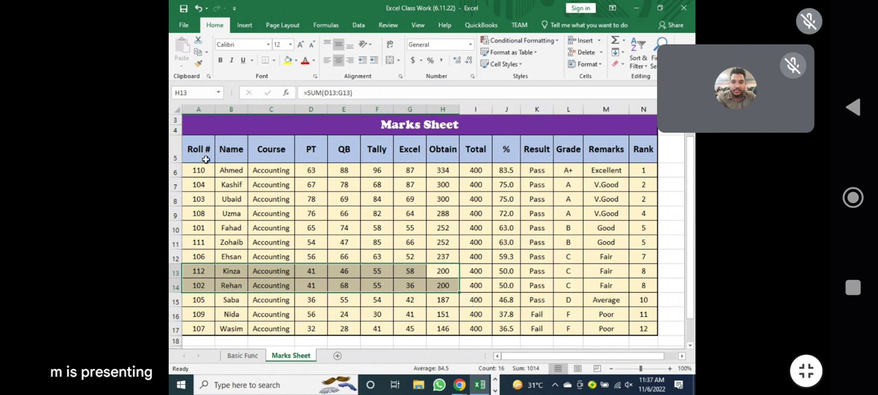
Open a custom sort for the table A5:N17 and delete its second level, which sorts by Name.
left_click_drag(193, 150, 651, 332)
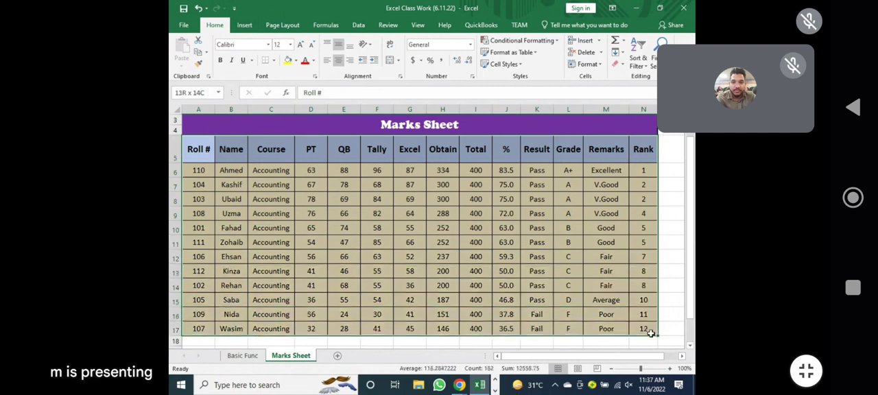
left_click(639, 59)
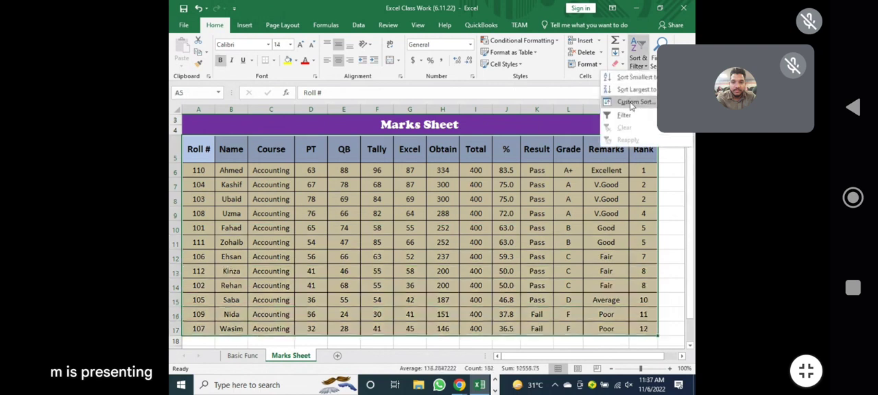
left_click(631, 103)
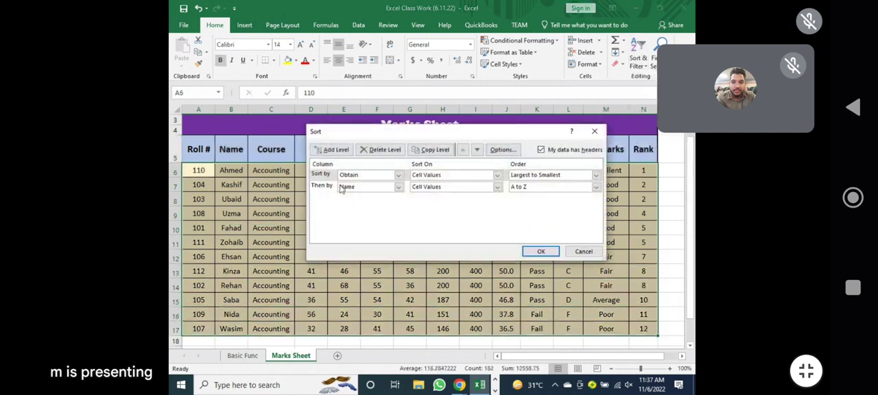
left_click(341, 188)
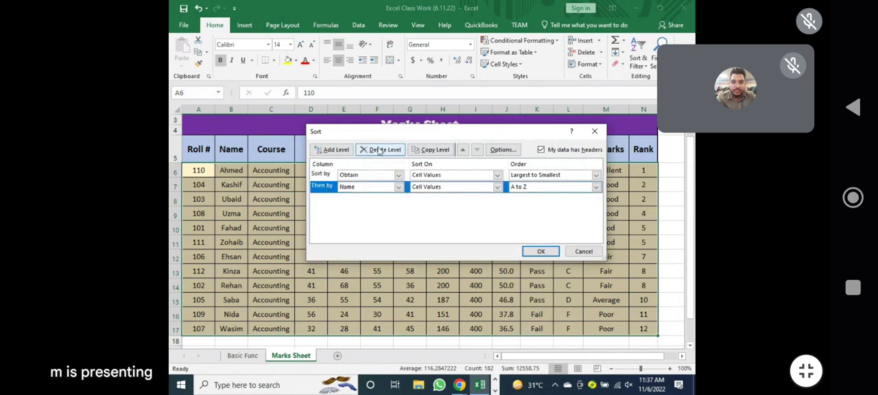
left_click(379, 151)
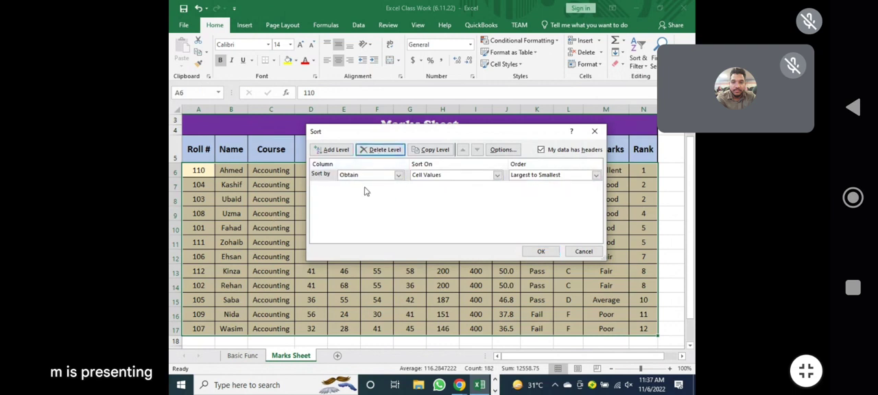
Sort the table by Roll # from smallest to largest.
left_click(368, 175)
scroll(357, 206, "up", 3)
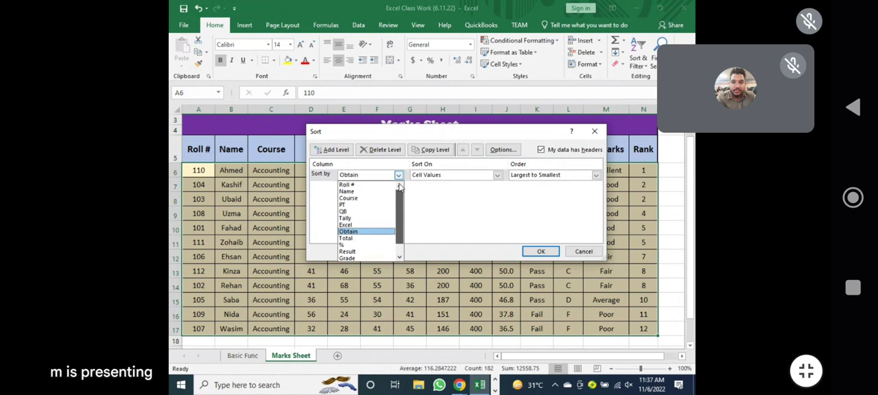
left_click(355, 186)
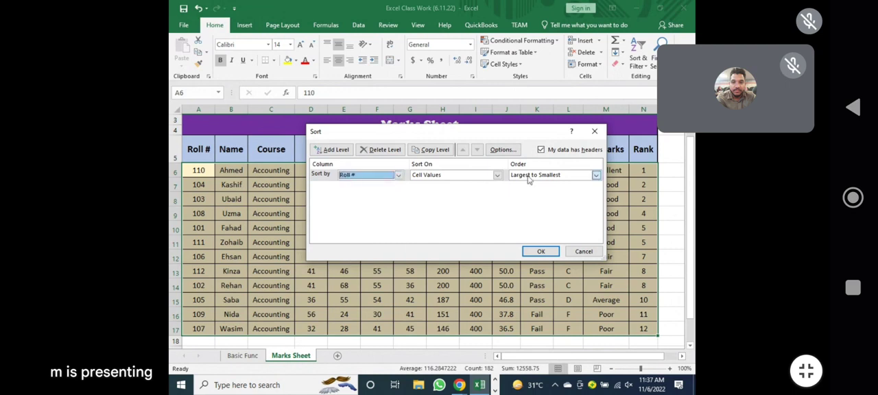
left_click(529, 176)
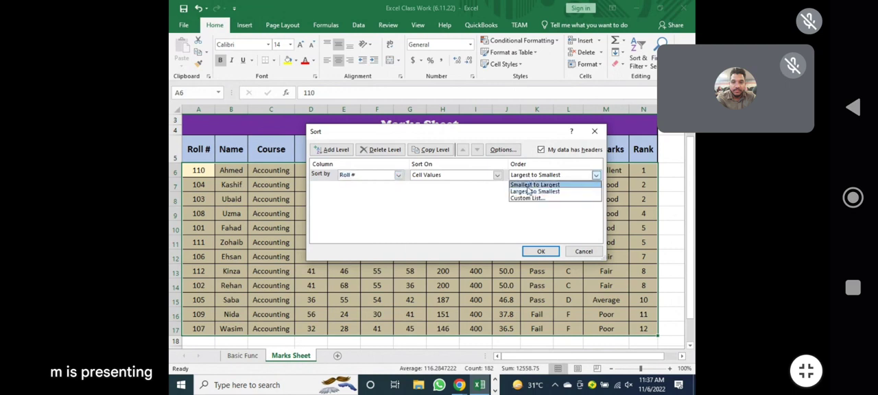
left_click(528, 185)
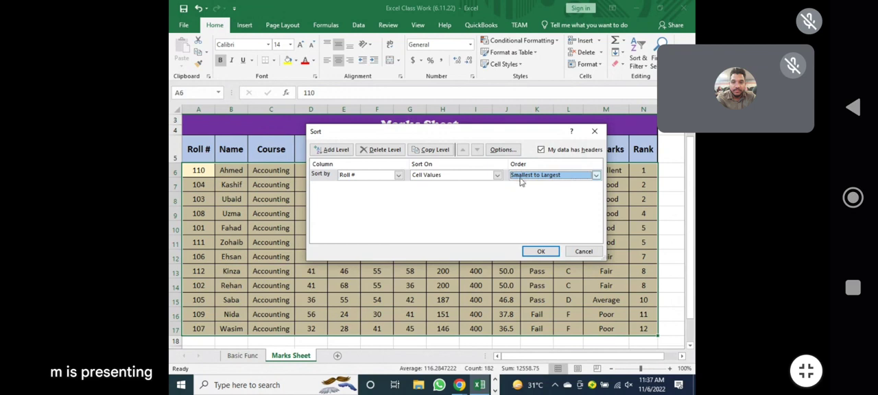
left_click(541, 252)
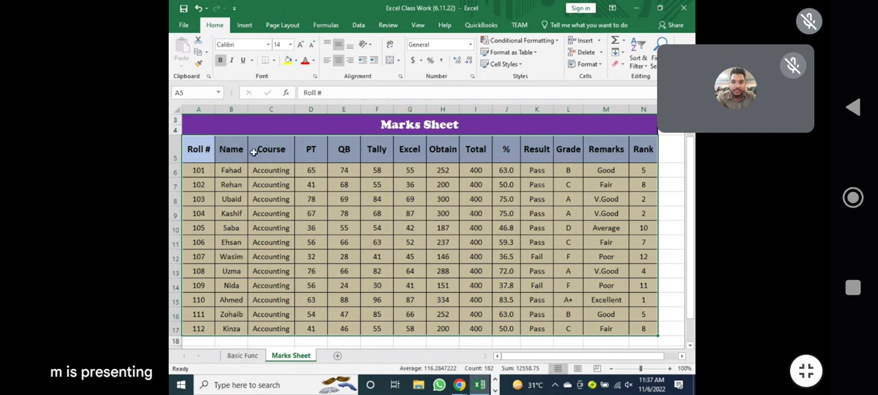
Examine the student names in B6:B17.
left_click(306, 212)
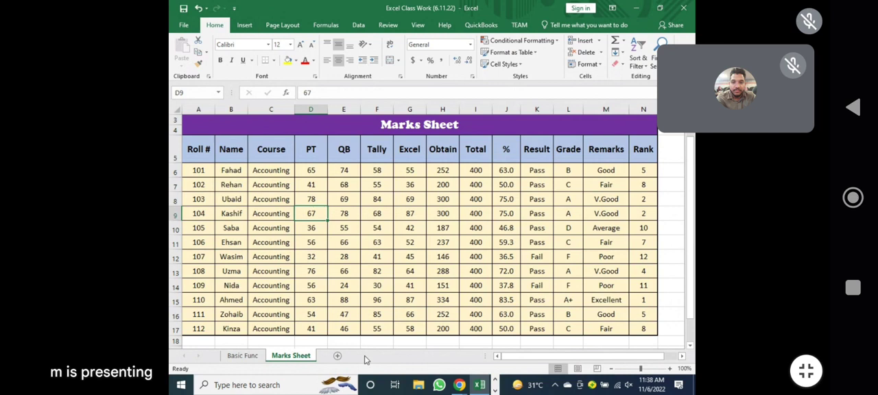
left_click(228, 173)
left_click_drag(229, 173, 233, 329)
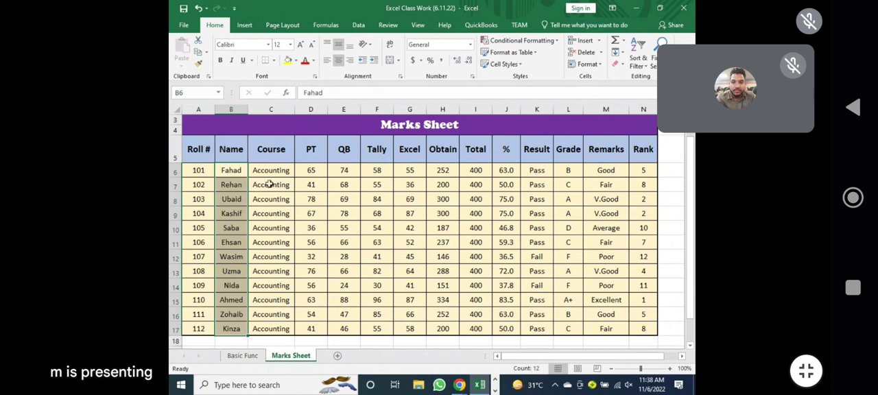
left_click(245, 175)
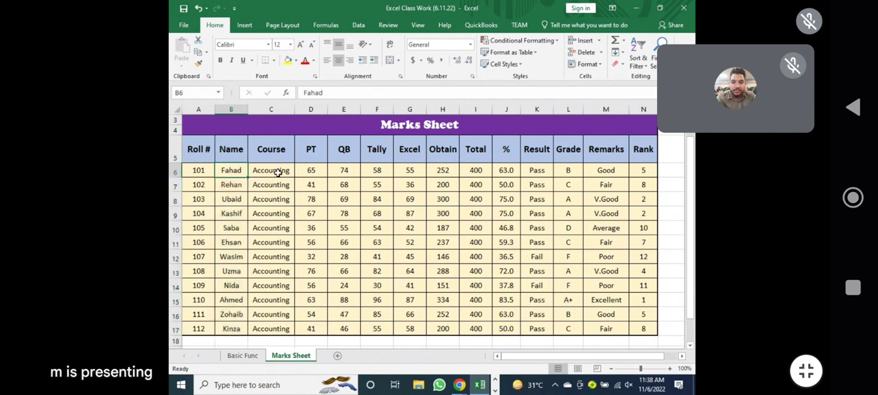
Add a new worksheet, enter january in D2 and fill the month series down to D16.
left_click(338, 357)
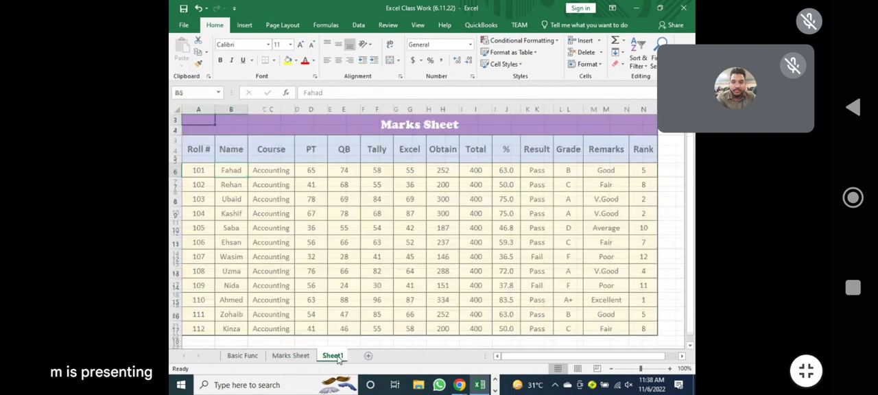
left_click(302, 131)
type("jan")
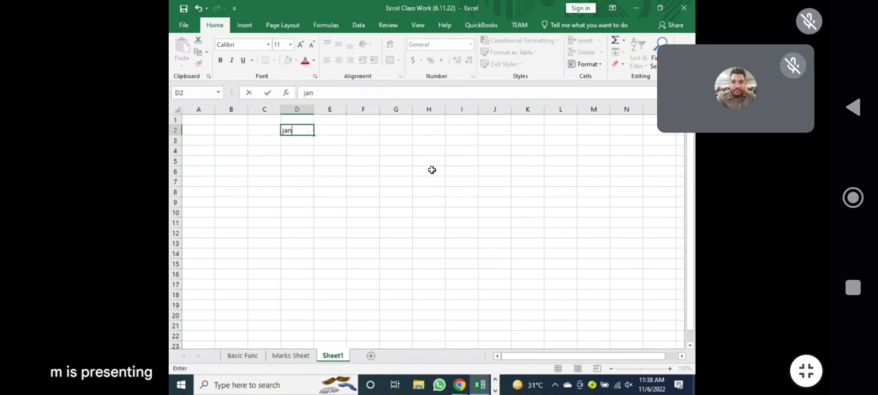
type("uary")
key("Return")
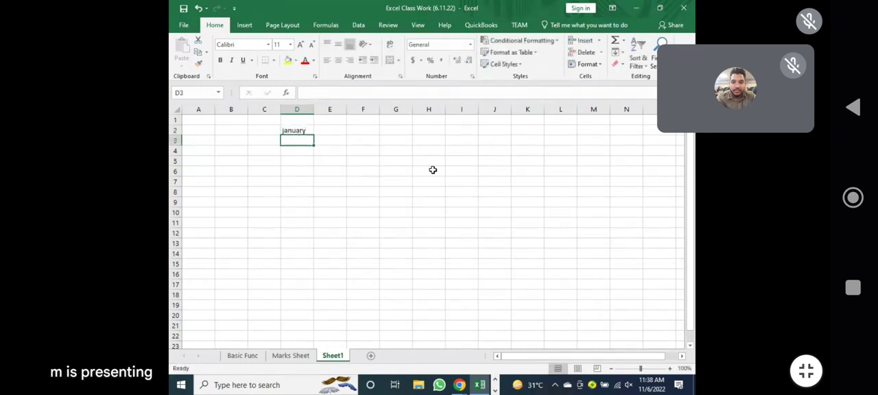
key("Up")
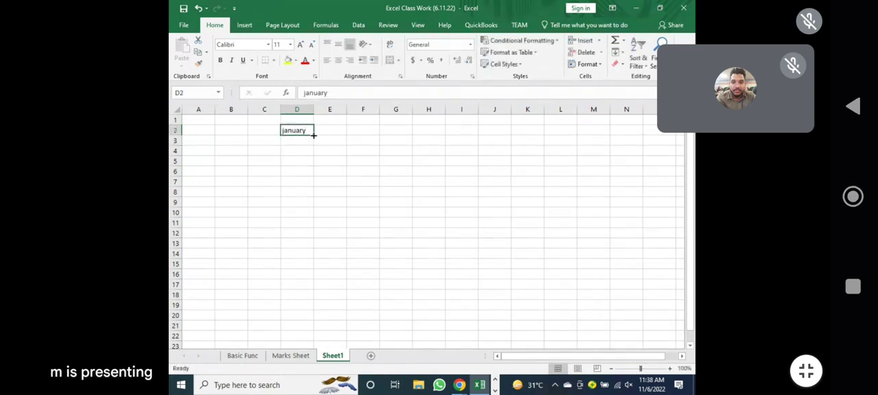
left_click_drag(313, 135, 315, 276)
left_click(432, 262)
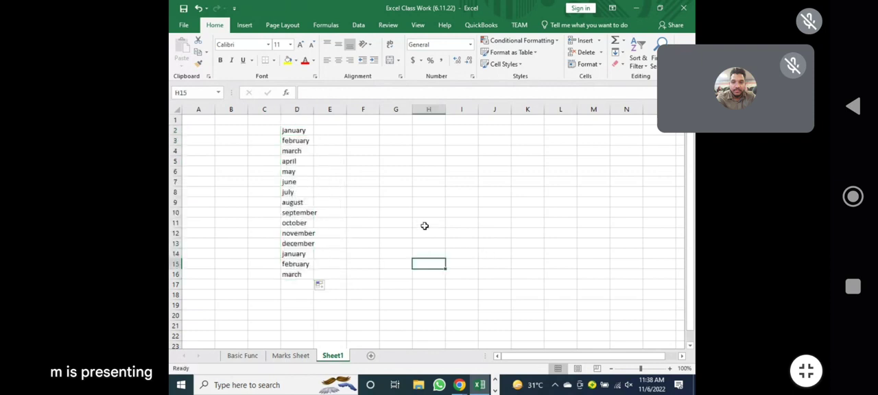
Enter Jan in F2 and fill the abbreviated month series down to F16.
left_click(362, 132)
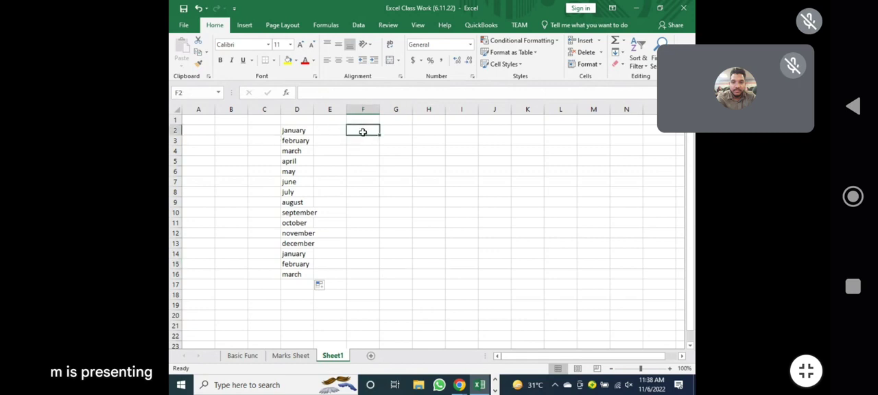
type("Jan")
key("Return")
left_click(365, 132)
left_click_drag(380, 136, 386, 272)
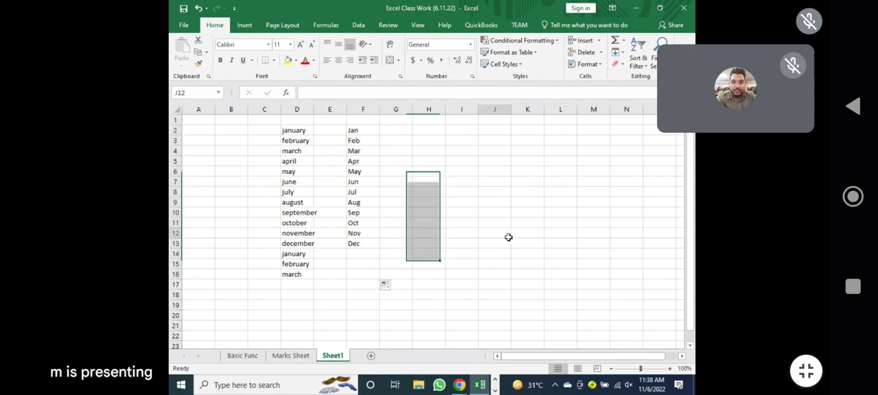
Enter Monday in G2 and fill the weekday series down to G17.
left_click(391, 130)
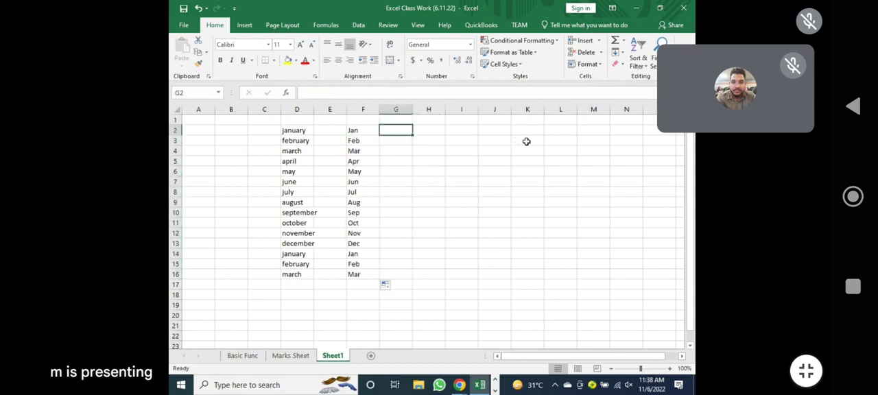
type("Monday")
key("Return")
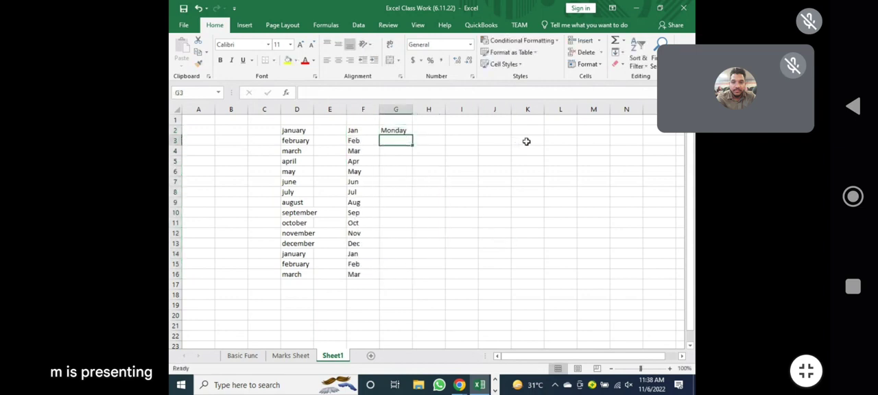
left_click(404, 129)
left_click_drag(411, 135, 438, 286)
Enter Sun in I2 and fill the abbreviated weekday series down to I18.
left_click(453, 131)
type("Sun")
key("Return")
left_click(466, 129)
left_click_drag(479, 135, 496, 300)
Insert the current date in K2, widen column K and fill the daily dates down to K18.
left_click(520, 137)
key("Up")
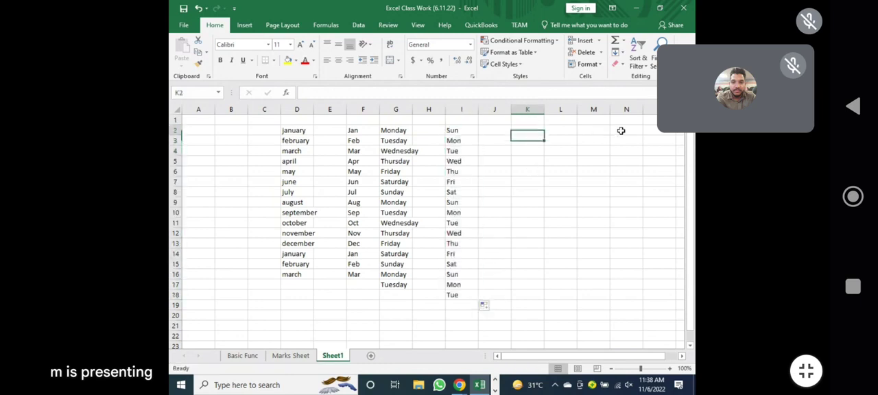
key("ctrl+semicolon")
key("Return")
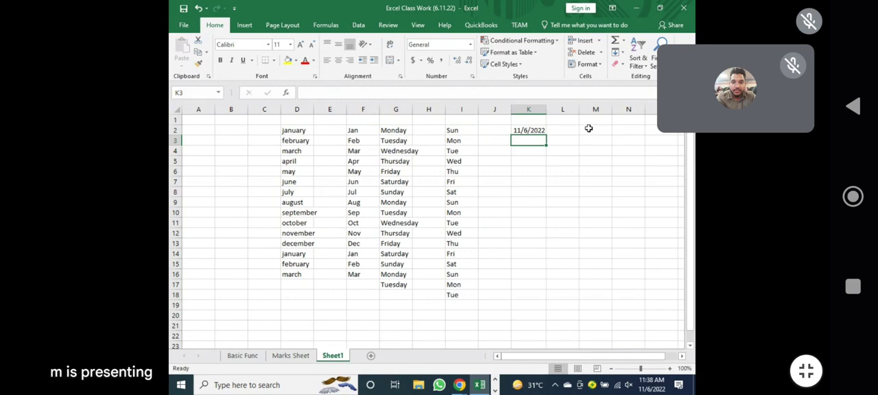
left_click_drag(546, 110, 575, 109)
left_click(566, 131)
left_click_drag(578, 137, 585, 304)
left_click(665, 243)
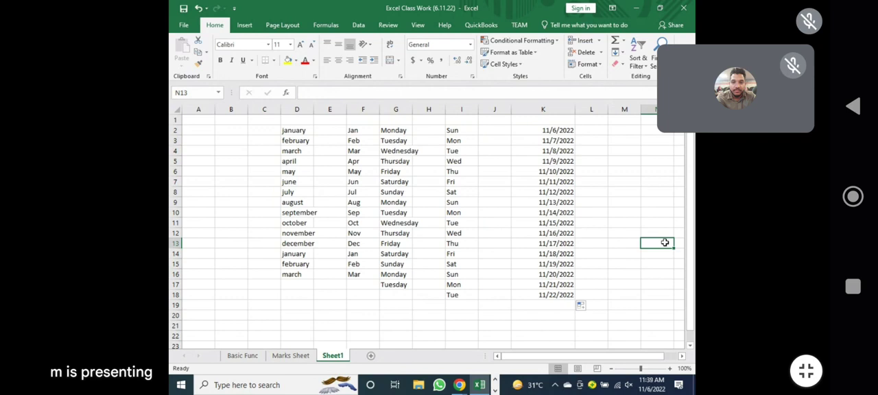
Try to fill a name series by entering the first student's name from Marks Sheet in Sheet1 cell A2 and filling down to A17.
left_click(291, 356)
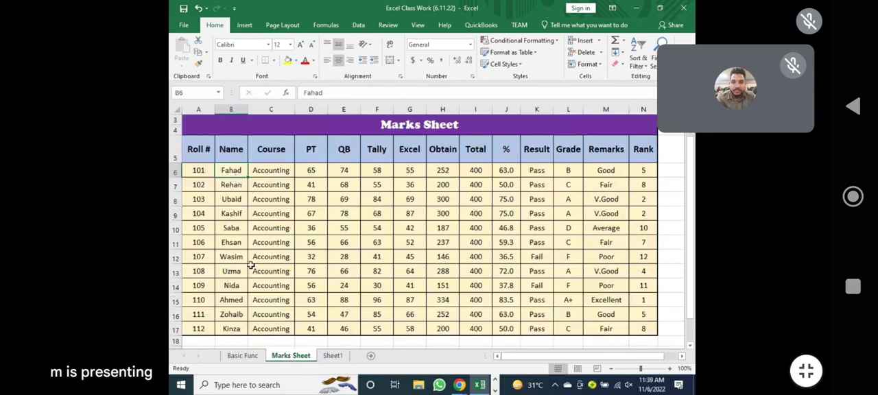
left_click(333, 356)
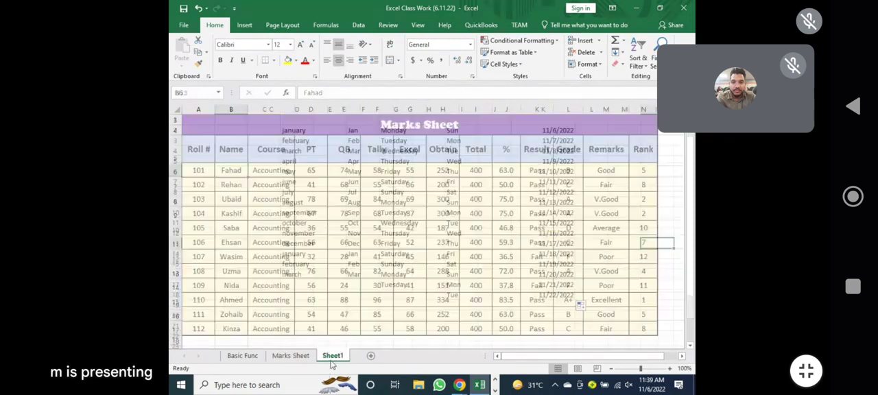
type("fahad")
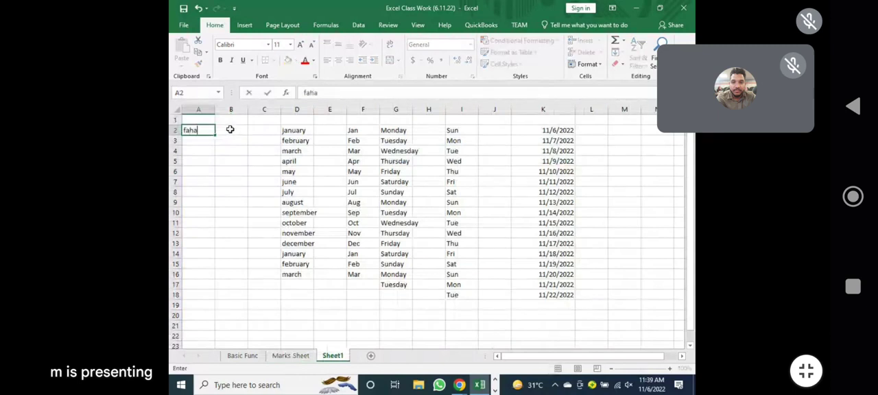
key("Return")
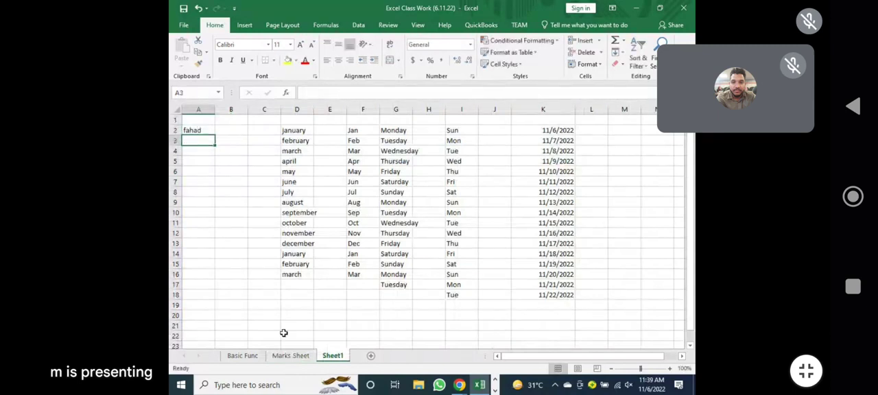
left_click(291, 356)
left_click(333, 356)
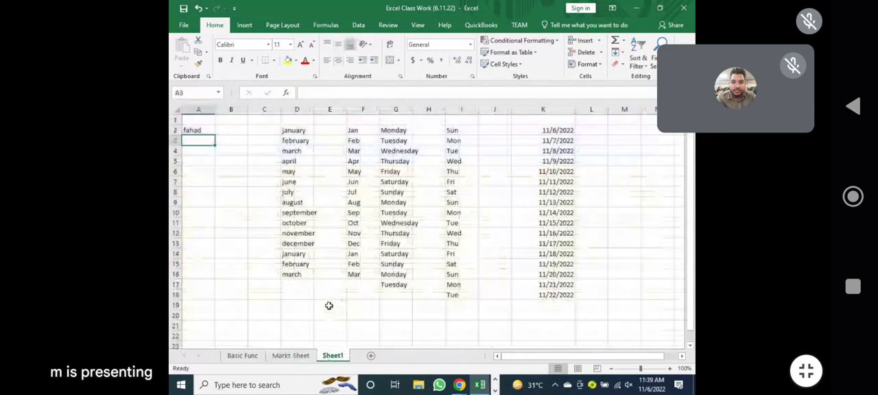
left_click(197, 131)
left_click_drag(215, 135, 221, 286)
left_click(231, 243)
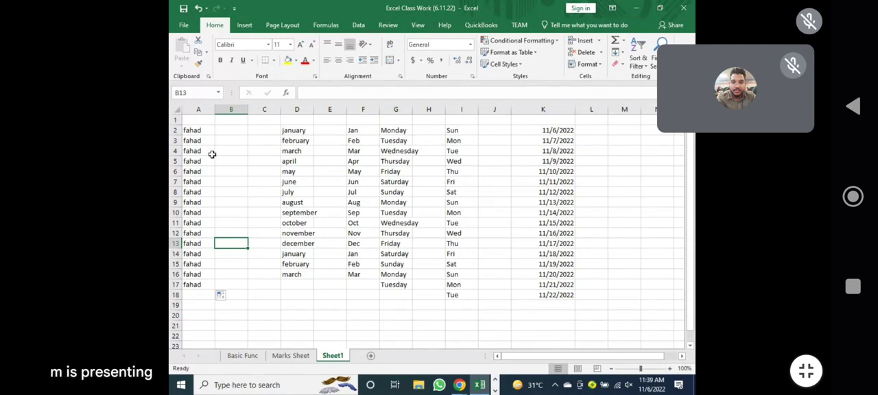
Clear the filled names from A2:A17.
left_click_drag(208, 134, 207, 281)
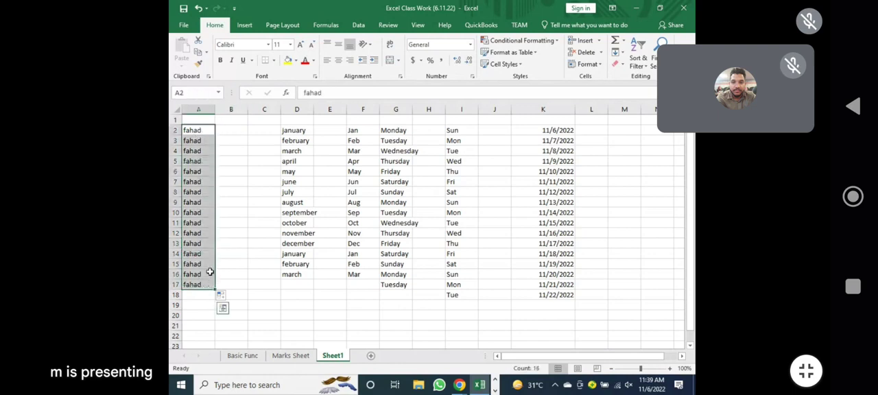
key("Delete")
left_click_drag(244, 201, 252, 201)
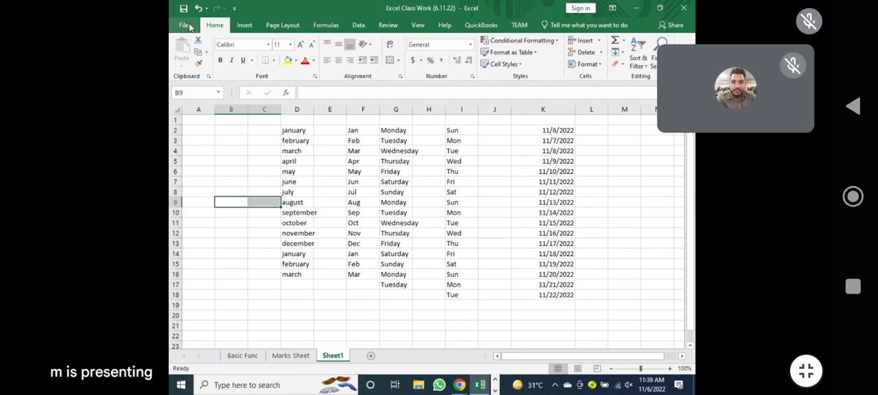
Open the Custom Lists editor from Excel's advanced options.
left_click(185, 26)
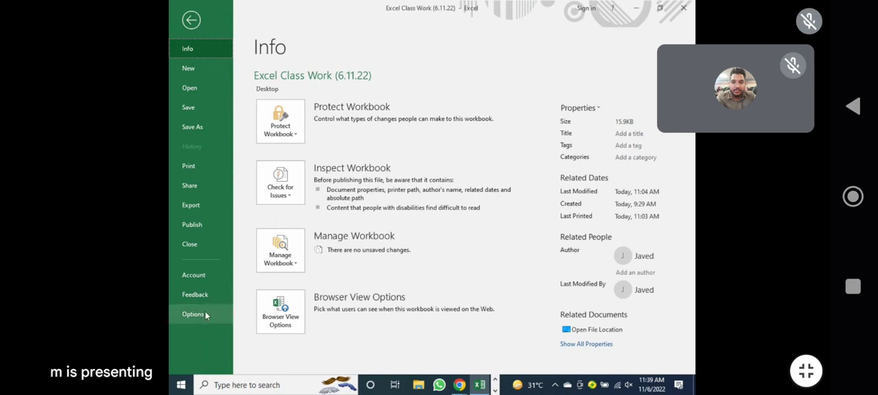
left_click(214, 312)
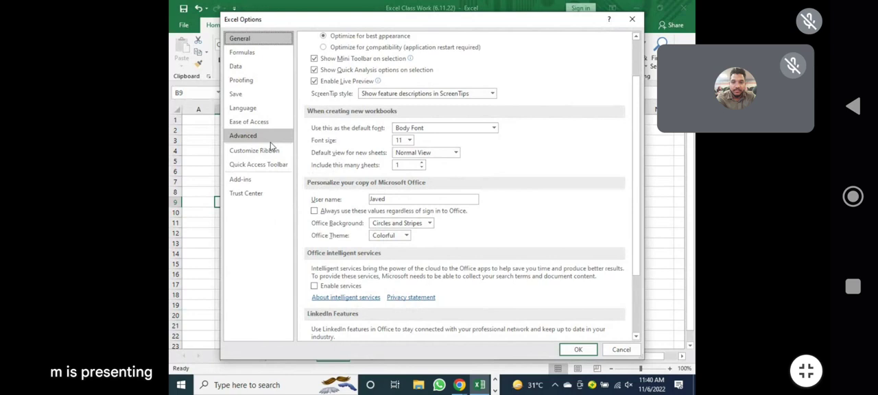
left_click(249, 137)
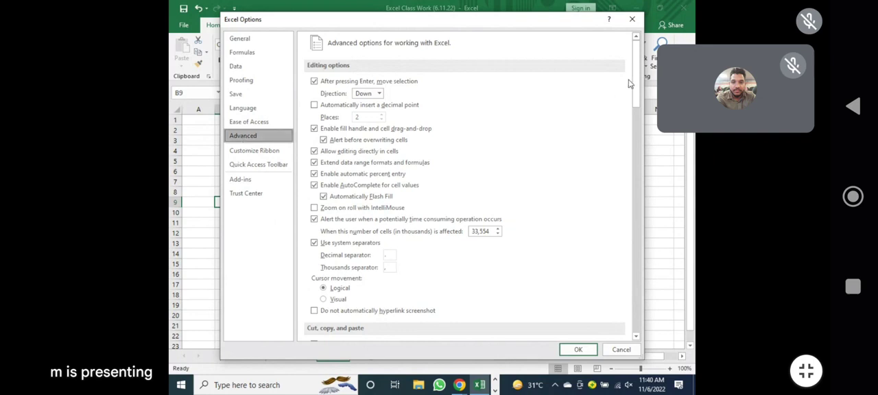
scroll(638, 80, "down", 1)
scroll(639, 81, "down", 15)
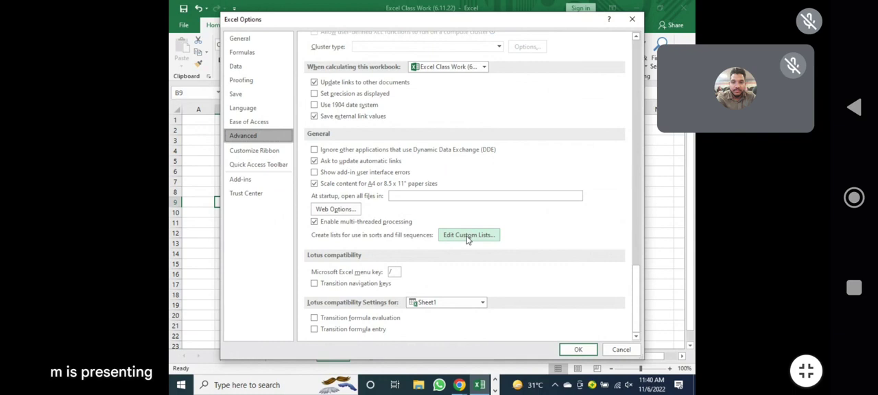
left_click(463, 237)
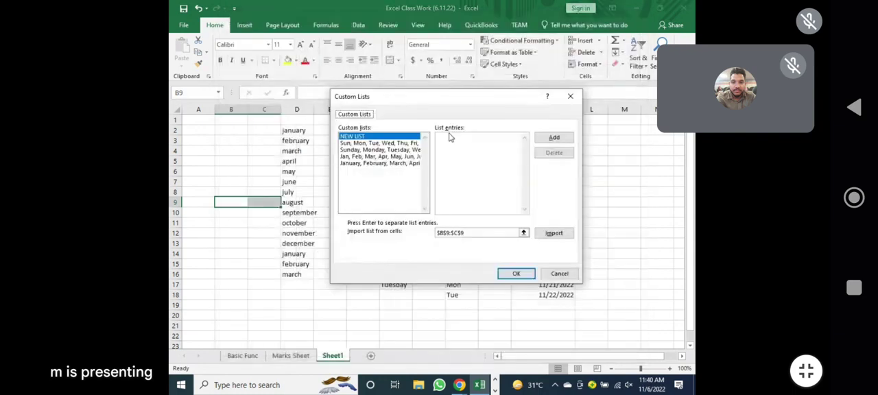
Import the student names in Marks Sheet cells B6:B17 as a new custom list and accept the options.
left_click(444, 136)
left_click(524, 234)
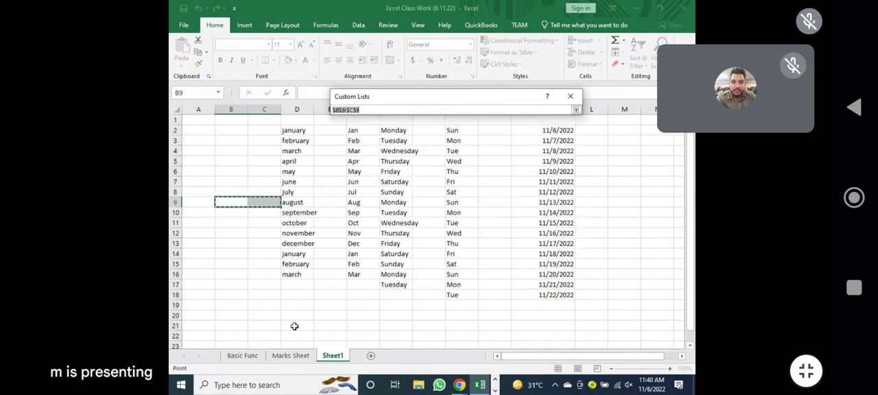
left_click(291, 355)
left_click(232, 170)
left_click_drag(232, 170, 231, 329)
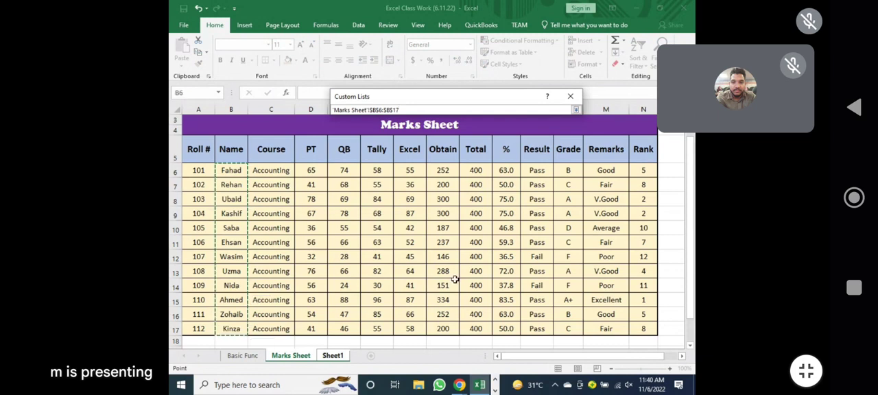
key("Return")
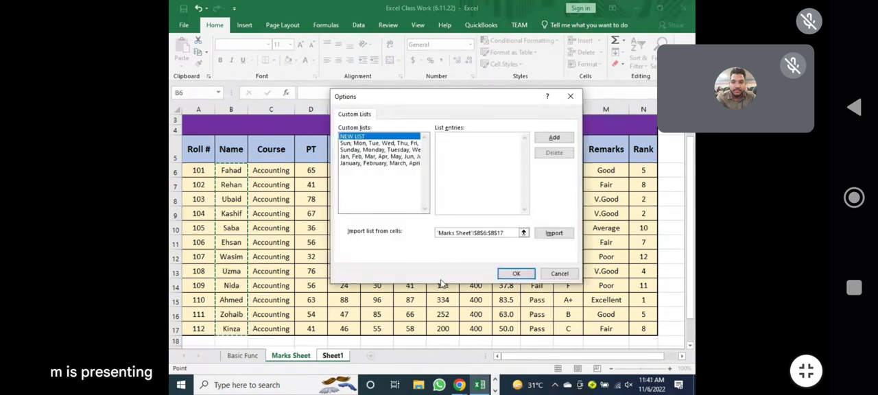
left_click(549, 234)
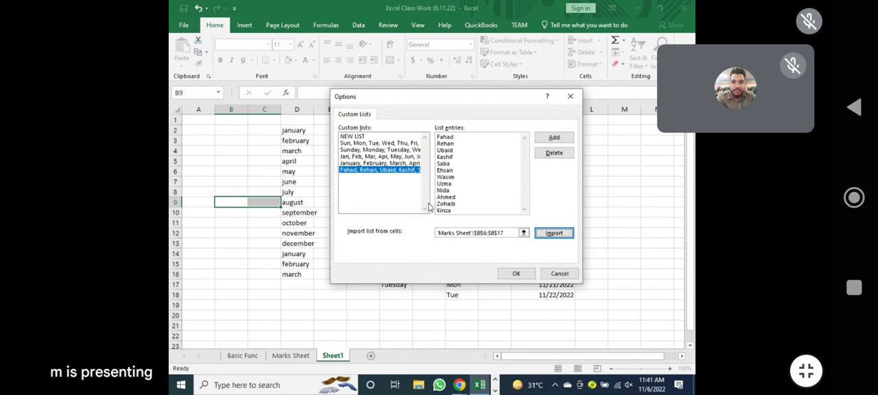
left_click(515, 274)
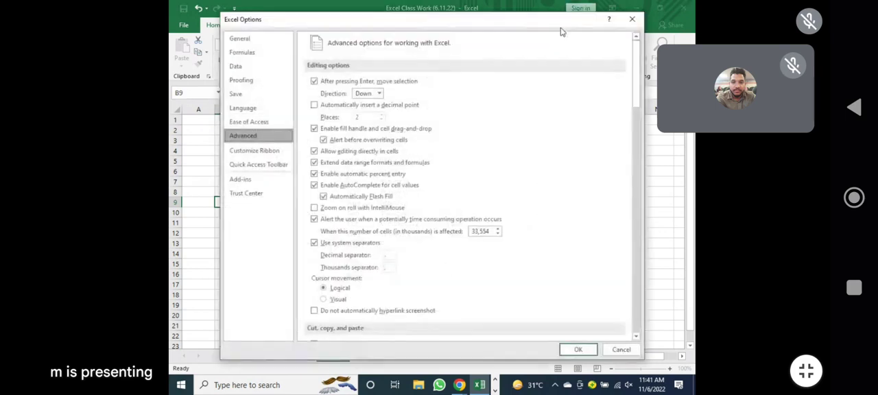
left_click(577, 351)
Enter the second student's name from the custom list in Sheet1 cell B2 and fill the name series down to B21.
left_click(218, 139)
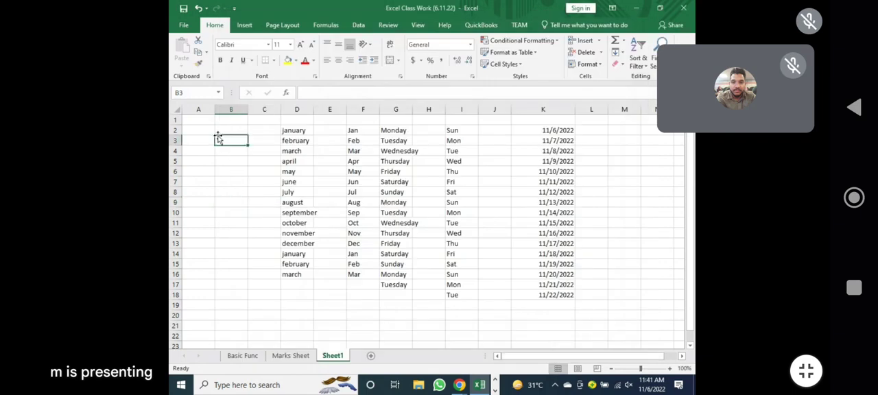
left_click(222, 129)
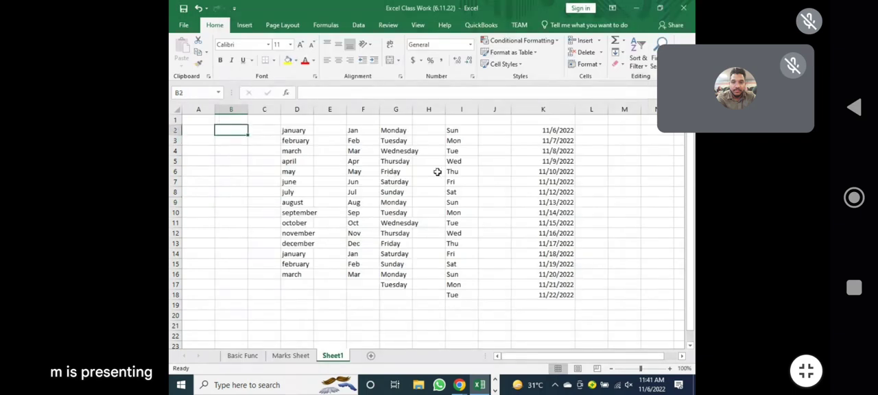
type("Rehan")
key("Return")
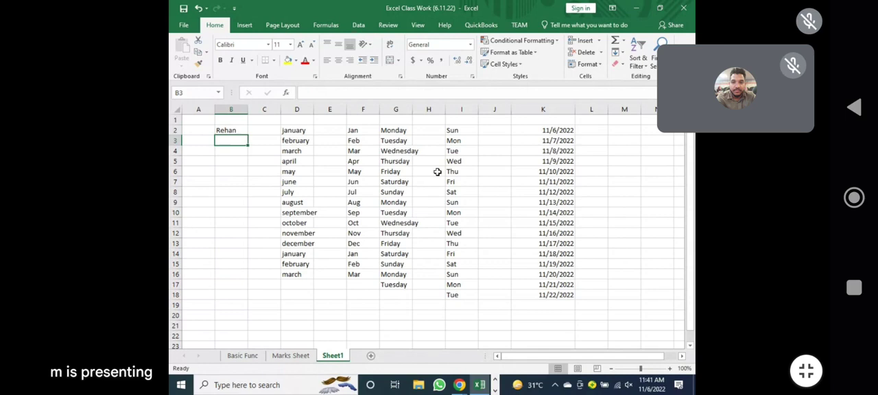
left_click(223, 132)
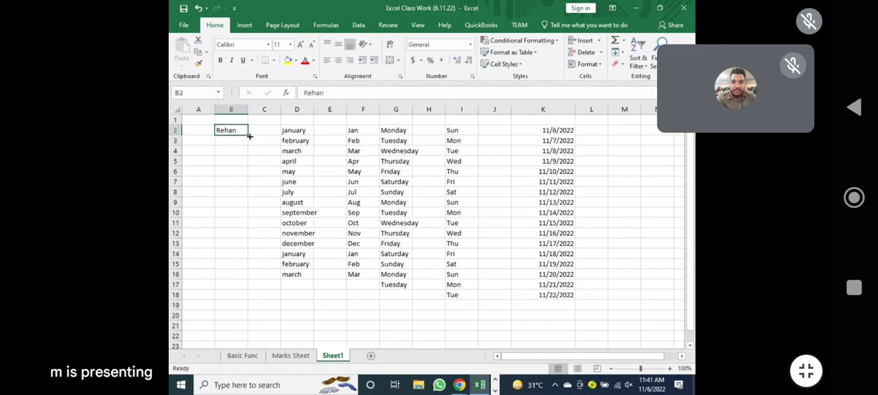
left_click_drag(250, 137, 245, 329)
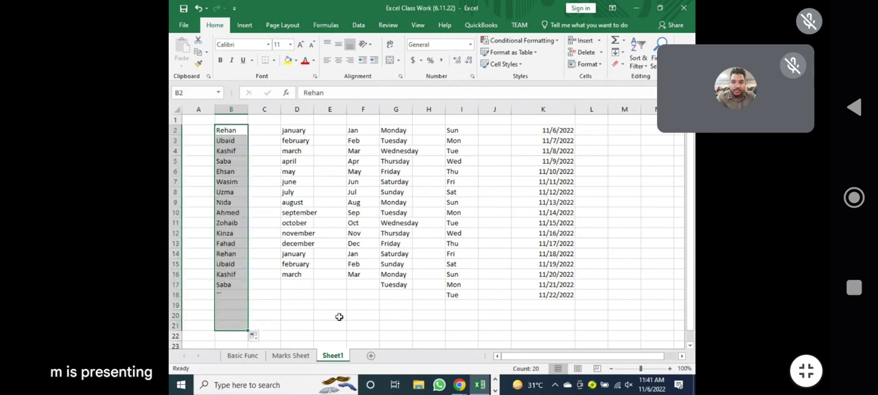
left_click(339, 317)
Clear the contents of A2:C22 on Sheet1 and undo the clearing.
left_click_drag(203, 128, 253, 336)
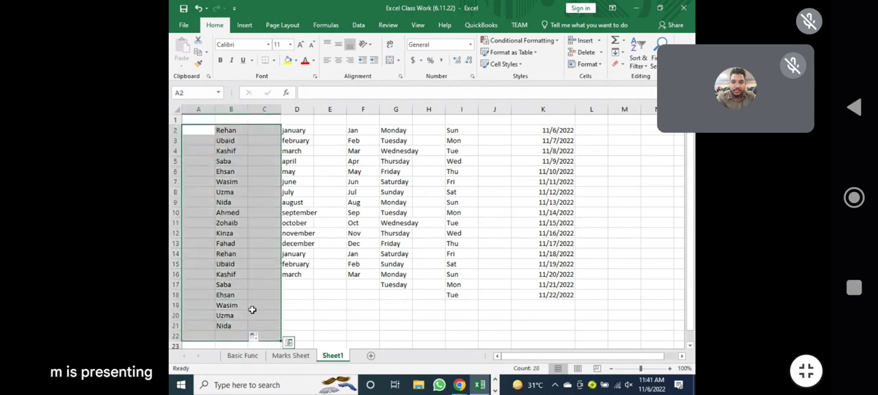
key("Delete")
left_click(243, 183)
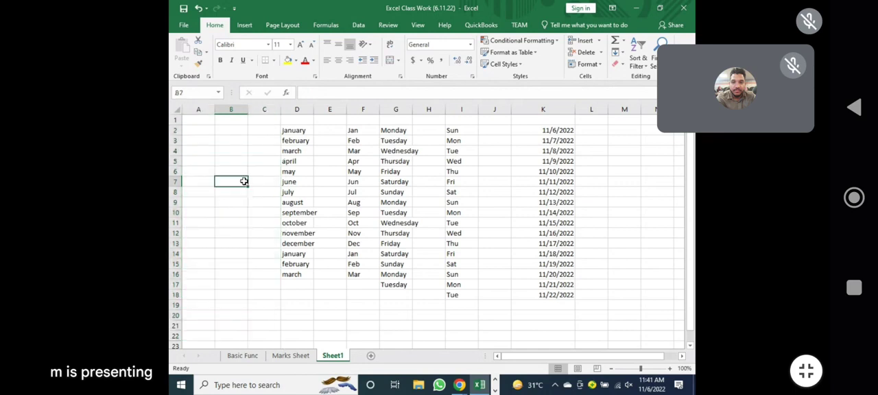
key("ctrl+z")
left_click(272, 183)
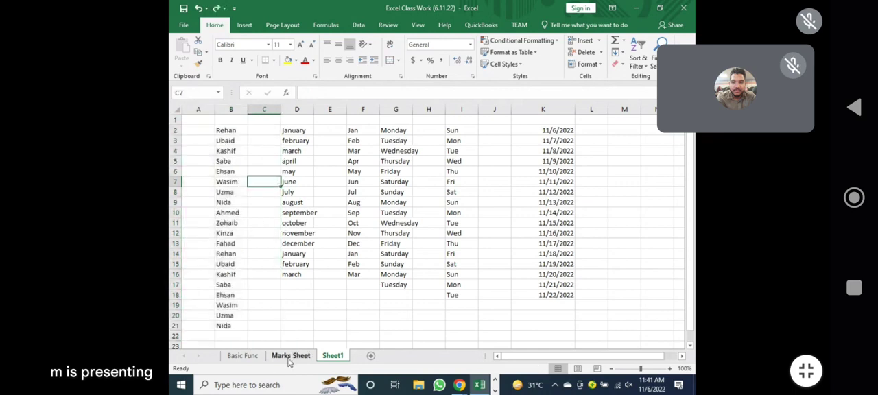
Turn on filtering for the header row A5:N5 of Marks Sheet.
left_click(288, 356)
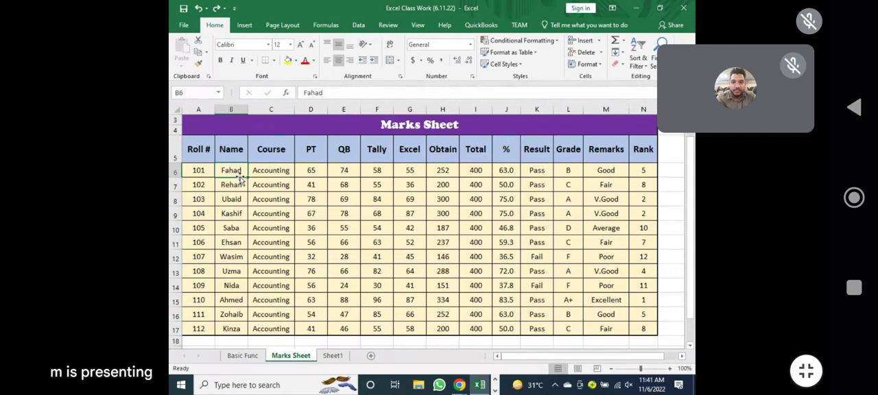
left_click_drag(191, 151, 648, 149)
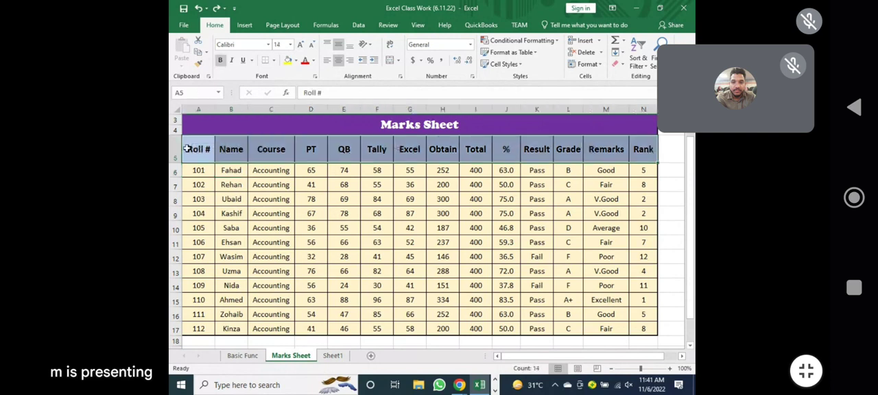
left_click_drag(192, 149, 655, 149)
left_click(638, 60)
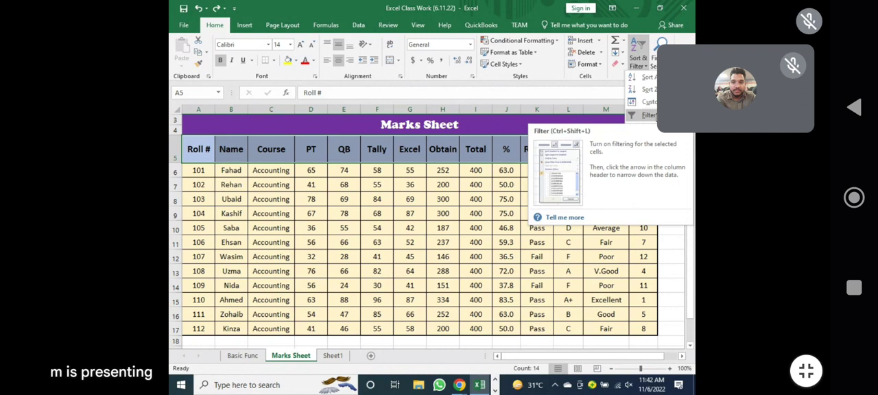
left_click(650, 115)
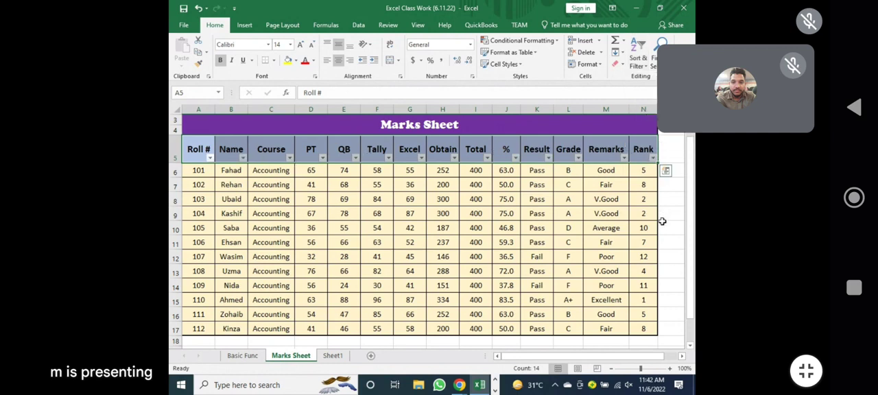
left_click(665, 208)
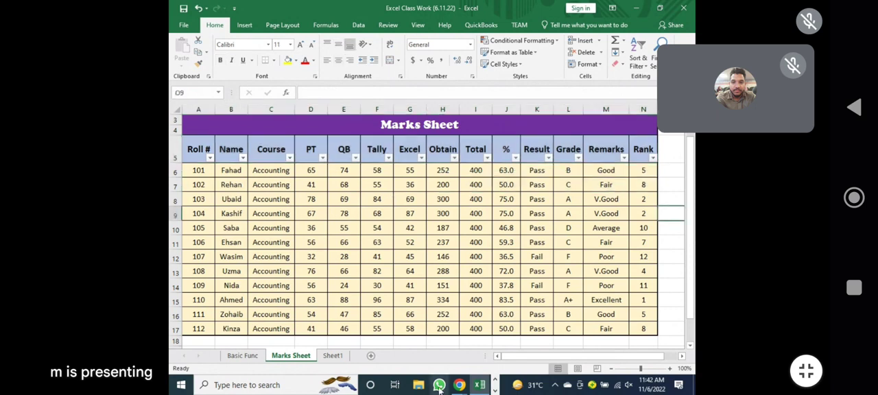
mouse_move(459, 385)
left_click(396, 326)
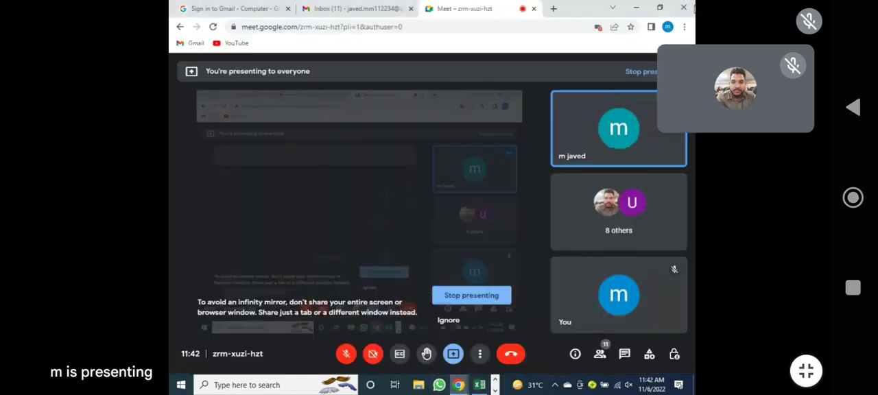
left_click(637, 8)
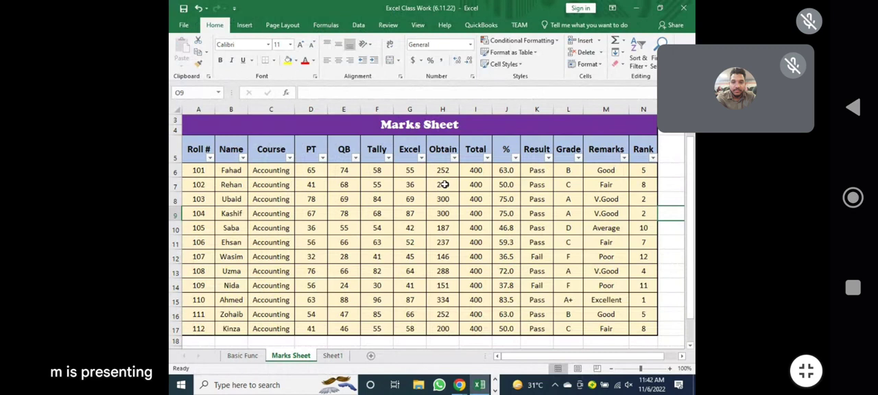
Filter the Result column to show only the Pass records.
left_click(548, 158)
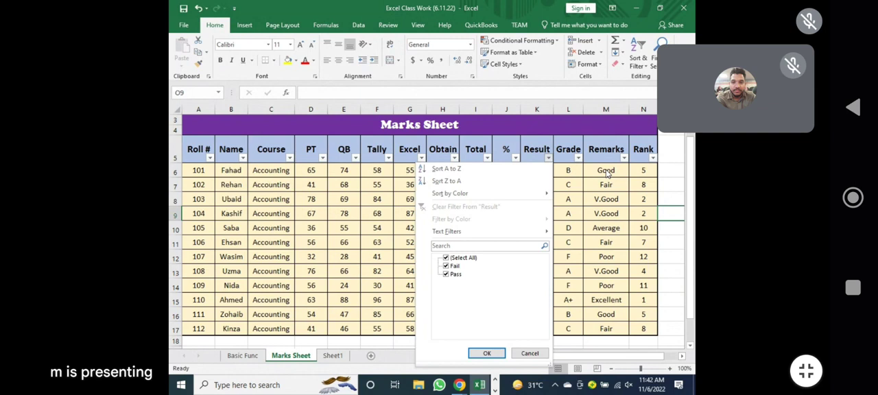
left_click(445, 259)
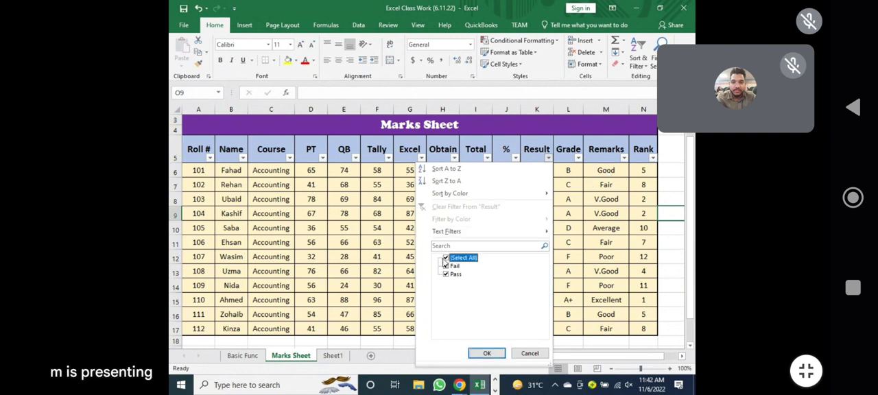
left_click(446, 259)
left_click(446, 259)
left_click(446, 274)
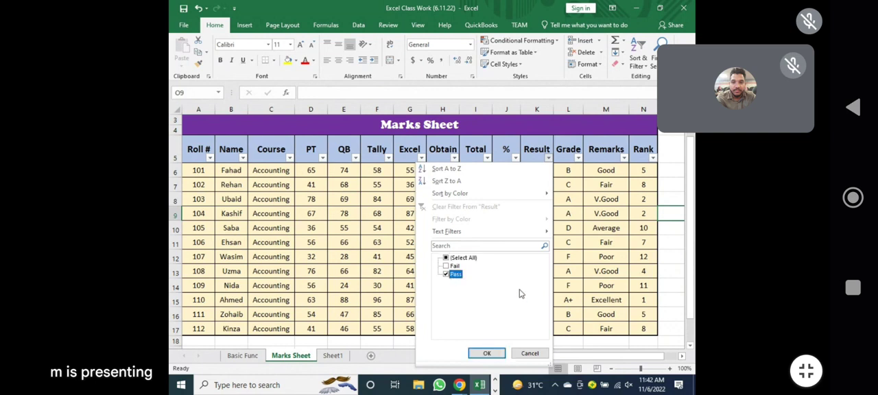
left_click(488, 353)
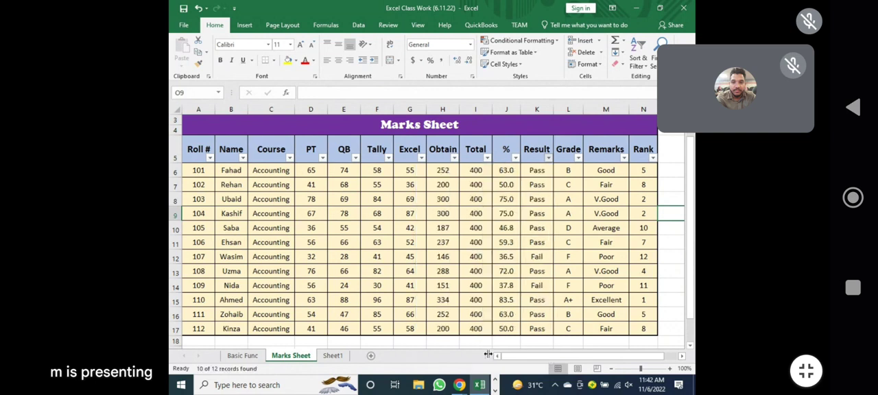
left_click(537, 333)
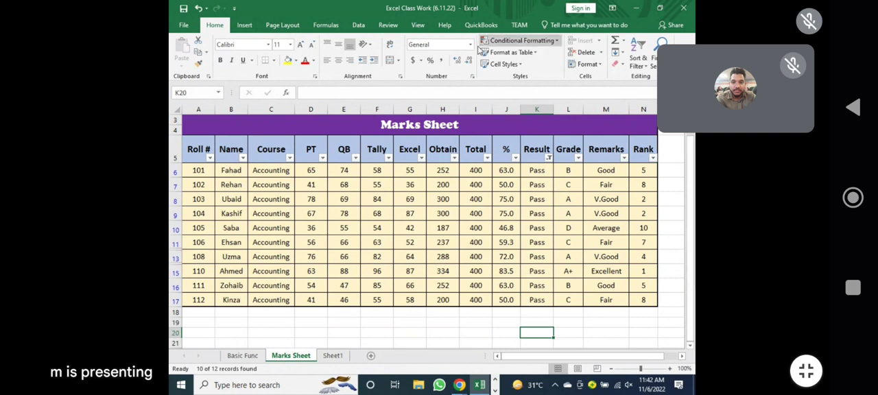
Change the Result column filter to show only the Fail records.
left_click(549, 158)
left_click(447, 273)
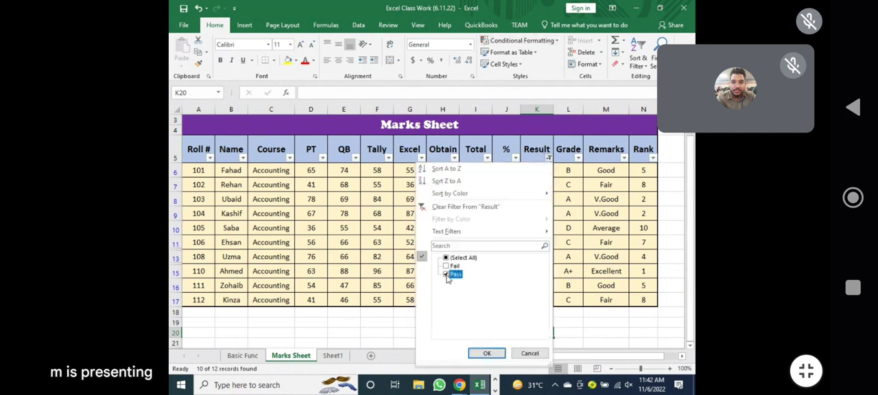
left_click(487, 354)
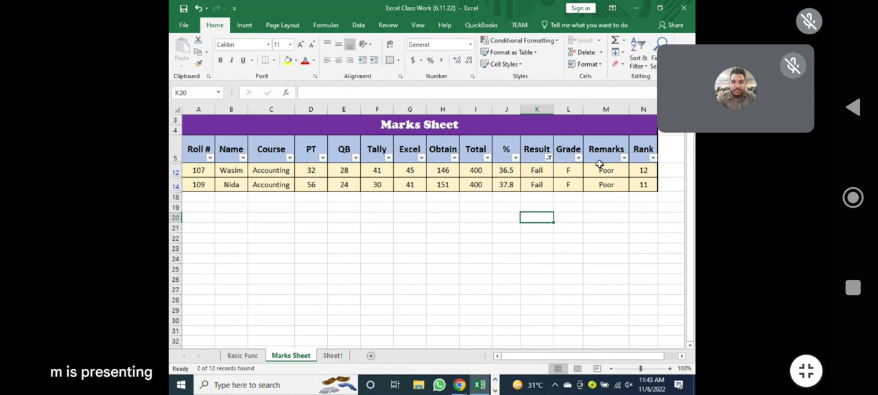
Reselect all values in the Result column filter to show every record.
left_click(548, 158)
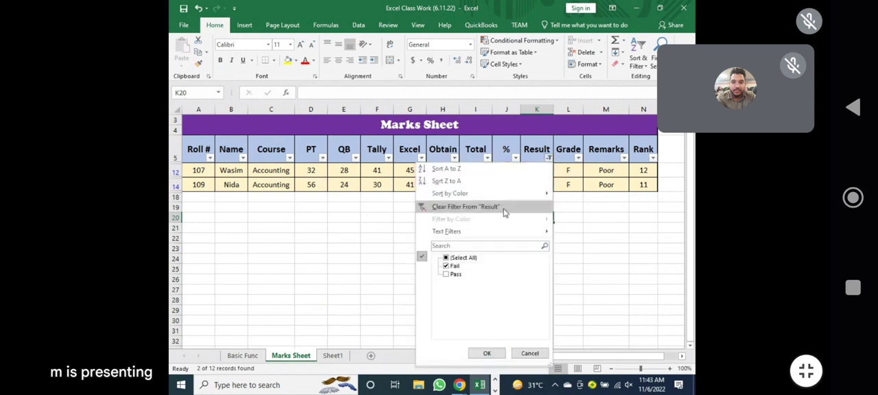
left_click(446, 258)
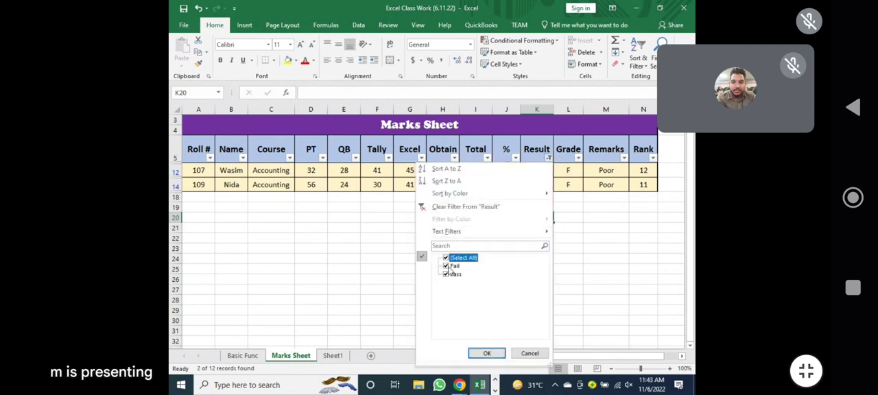
left_click(497, 353)
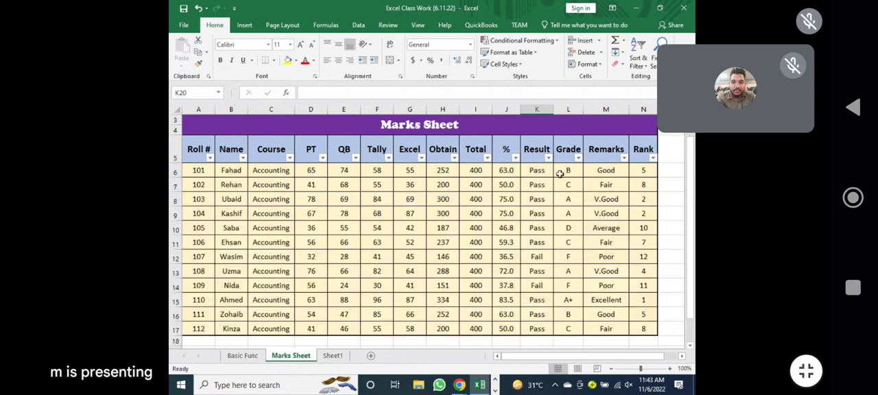
Filter the Grade column to show only the A+ records.
left_click(579, 159)
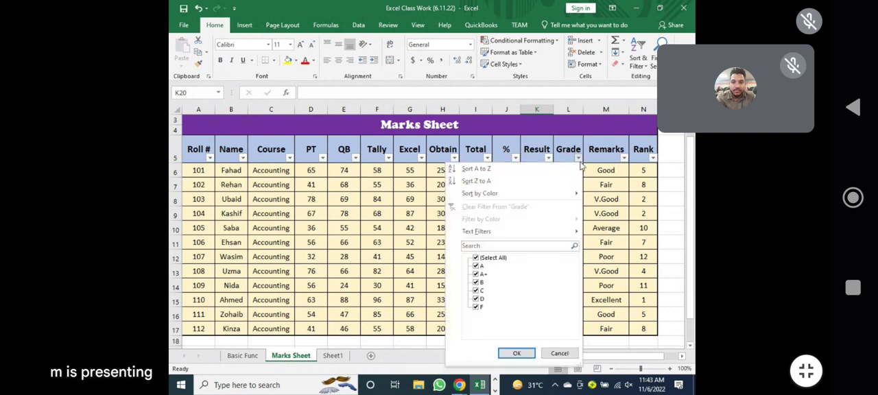
left_click(476, 258)
left_click(476, 273)
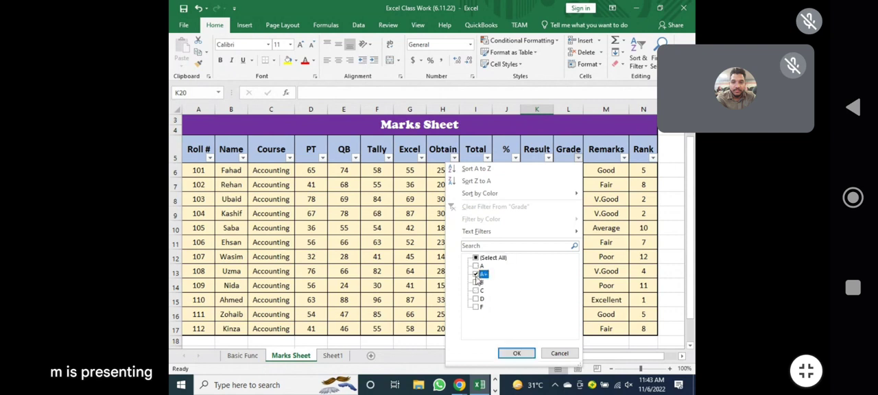
left_click(517, 354)
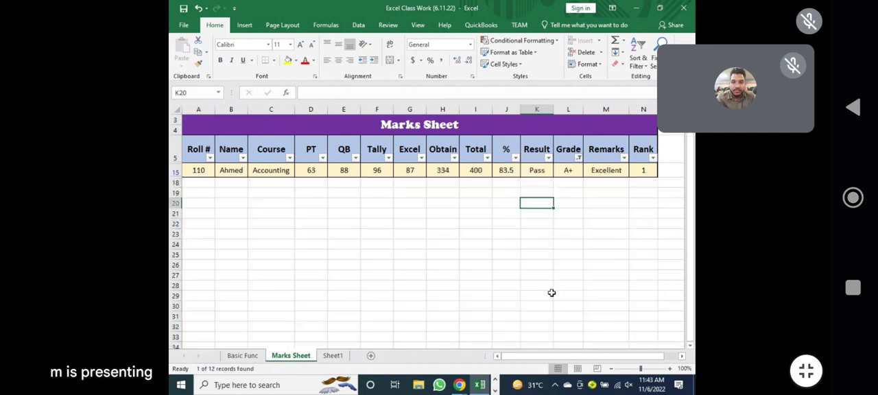
Add grade A and grade B to the Grade column filter, and reselect all grades to show every record.
left_click(580, 159)
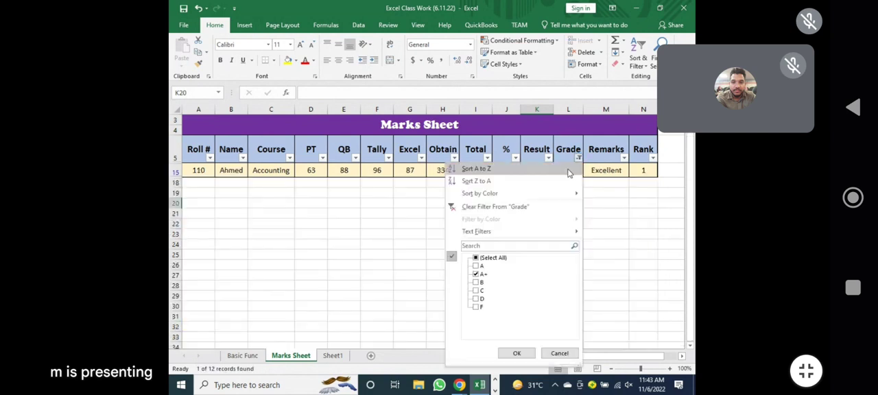
left_click(476, 267)
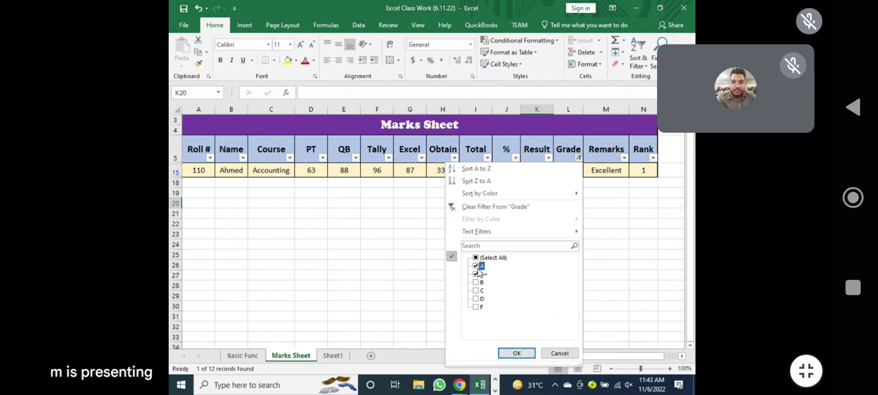
left_click(516, 353)
left_click(579, 158)
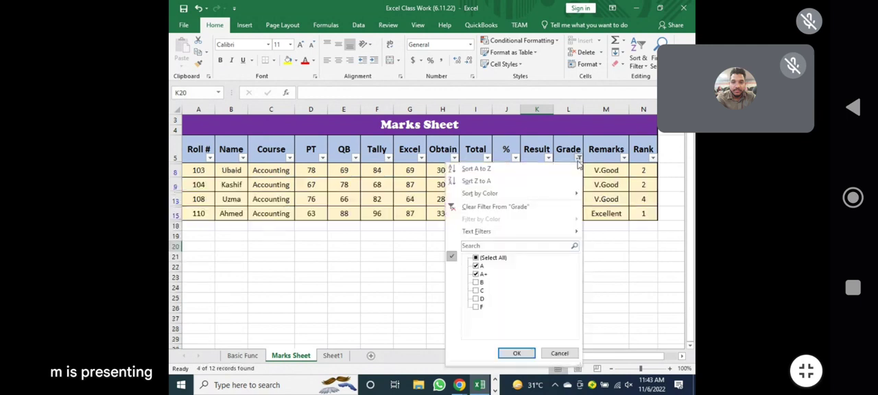
left_click(477, 283)
left_click(517, 353)
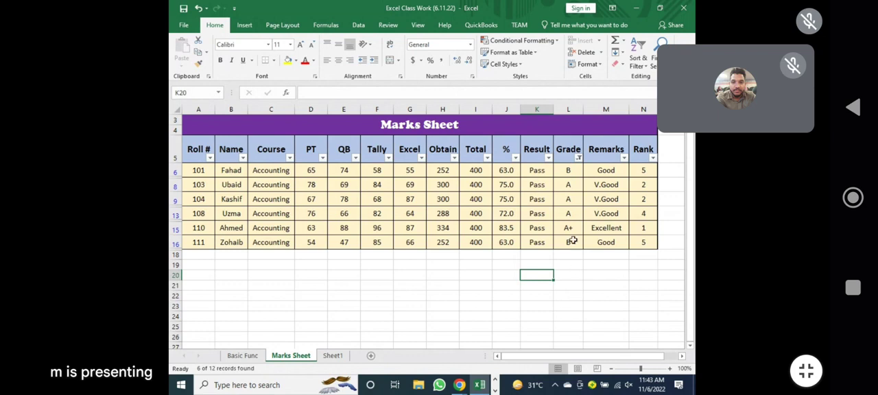
left_click(580, 158)
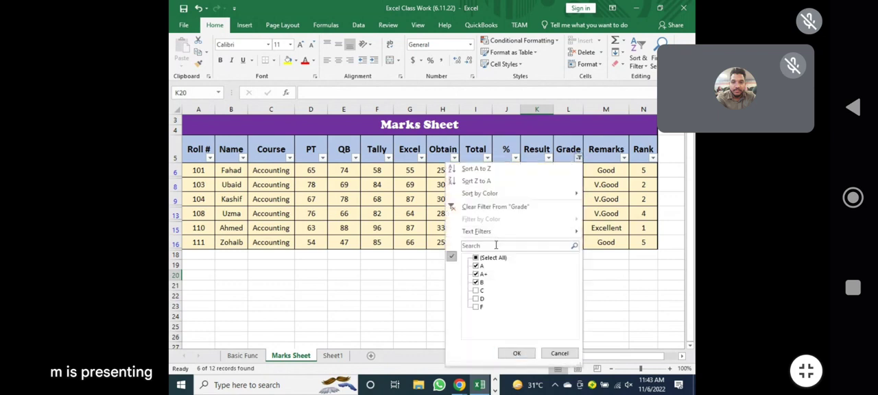
left_click(515, 354)
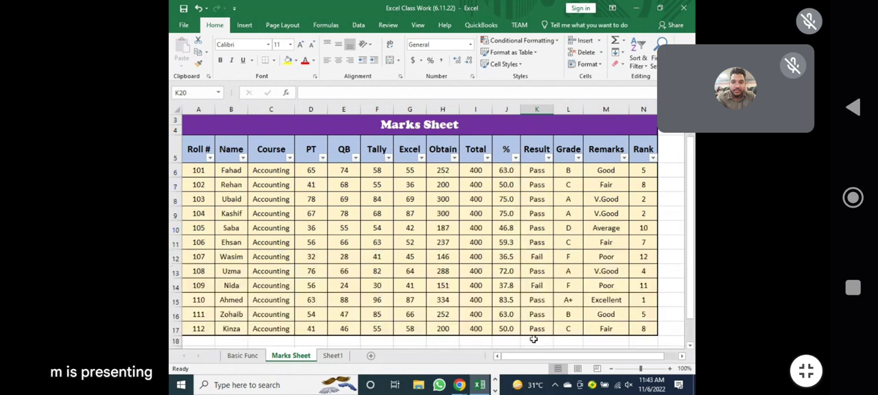
Filter the Name column by searching for the first student's name, and clear the Name filter.
left_click(243, 158)
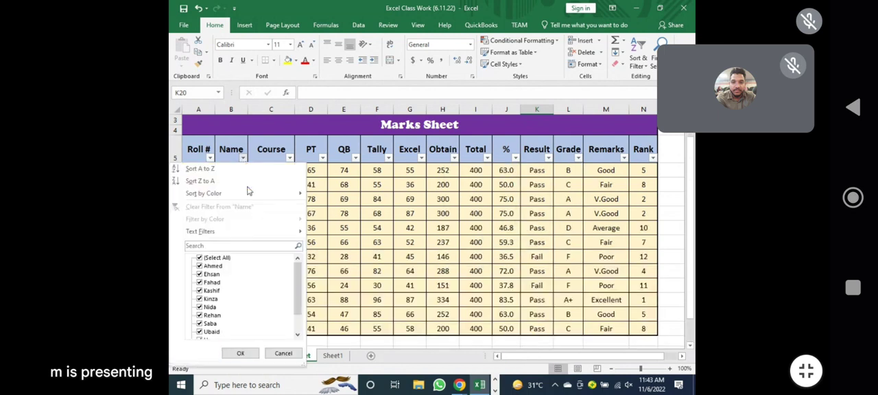
left_click(209, 246)
type("f")
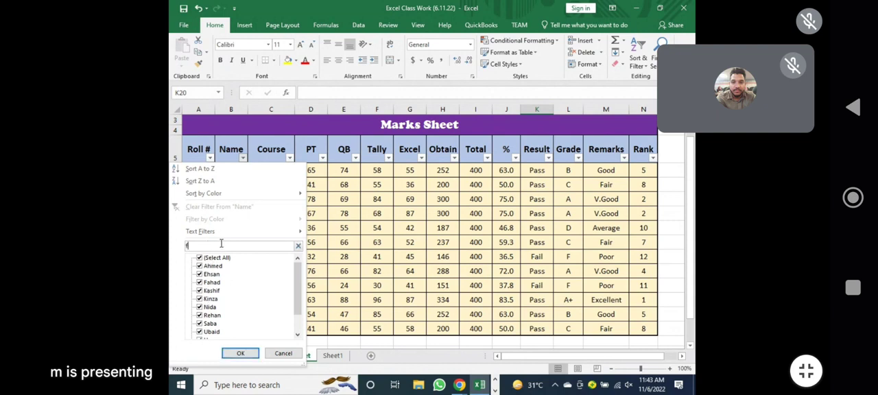
type("ahad")
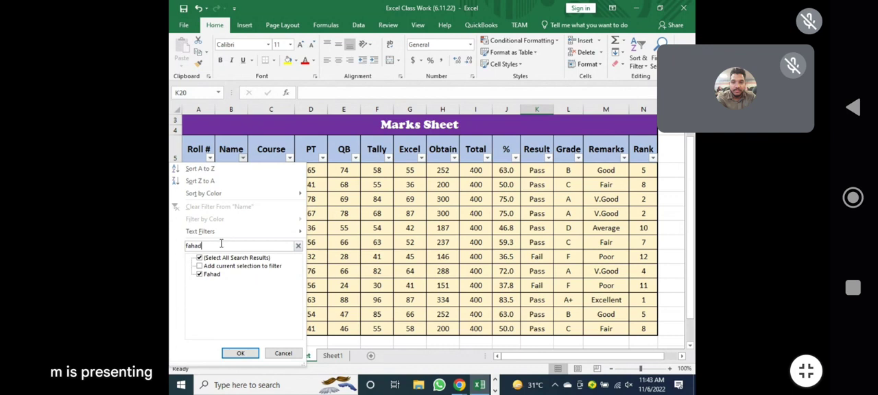
key("Return")
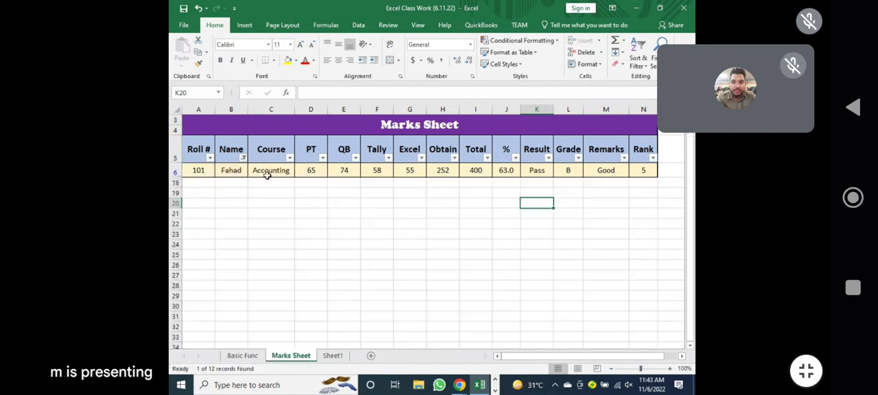
left_click(242, 158)
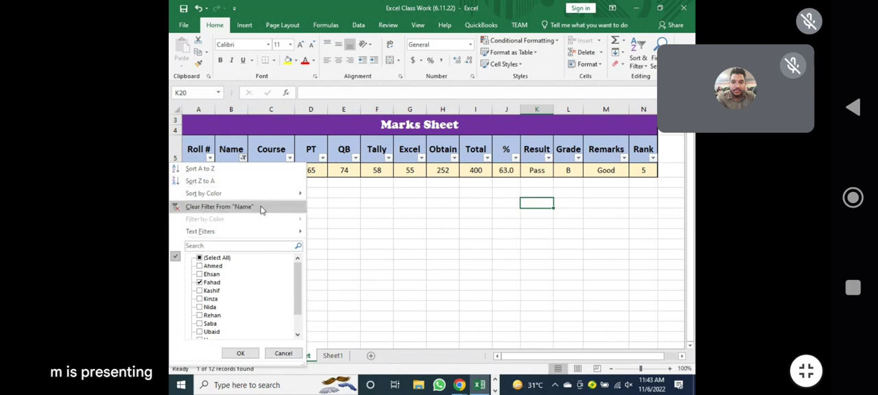
key("Escape")
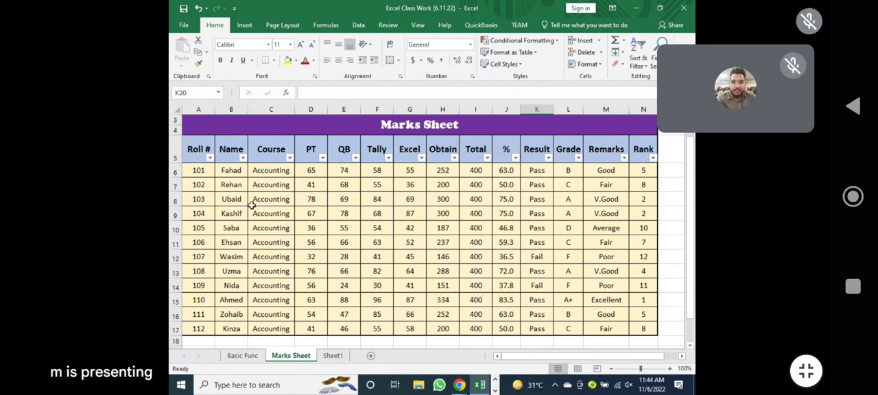
Apply a Greater Than Or Equal To number filter to the Obtain column.
left_click(453, 159)
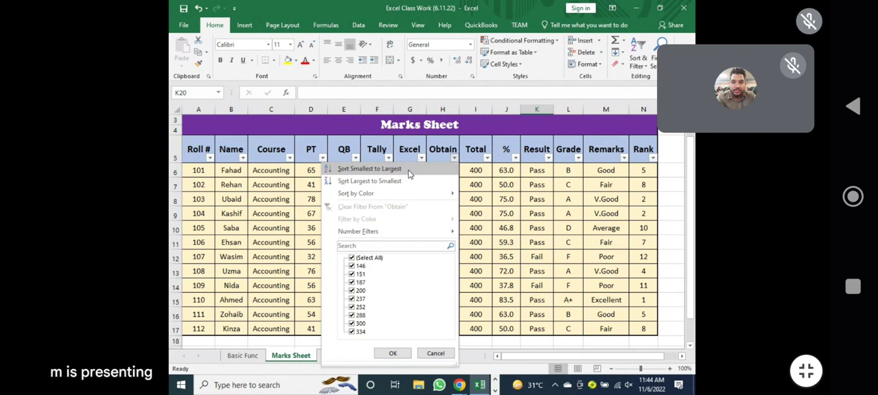
mouse_move(412, 237)
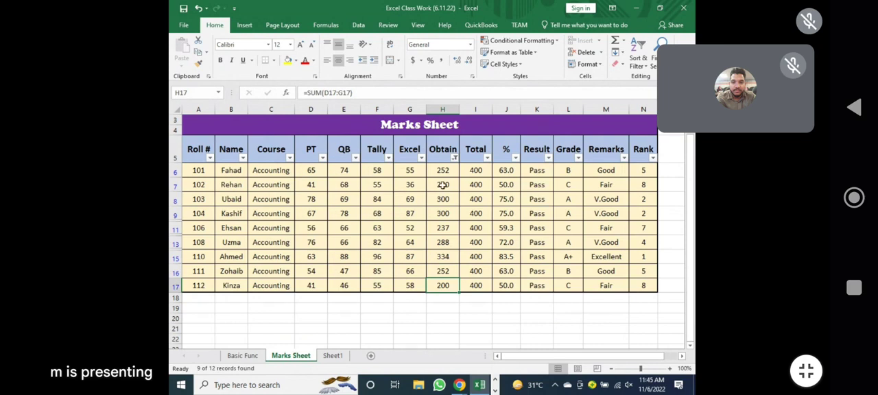
left_click(442, 186)
Change the Obtain column's number filter to less than 300 and check the filtered marks.
left_click(454, 158)
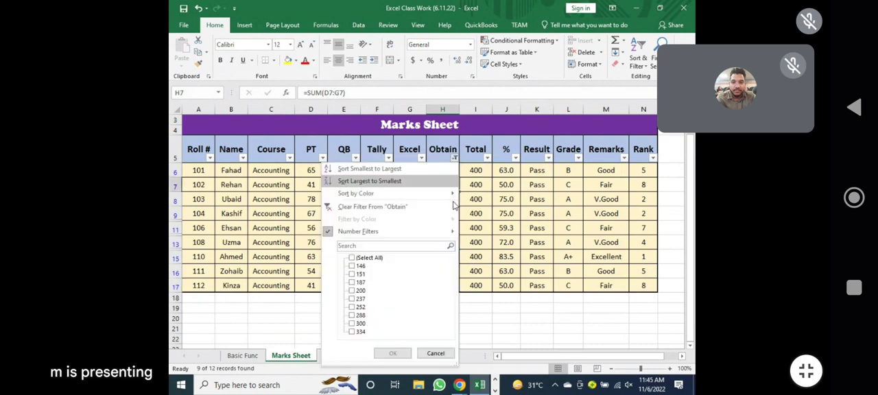
mouse_move(448, 232)
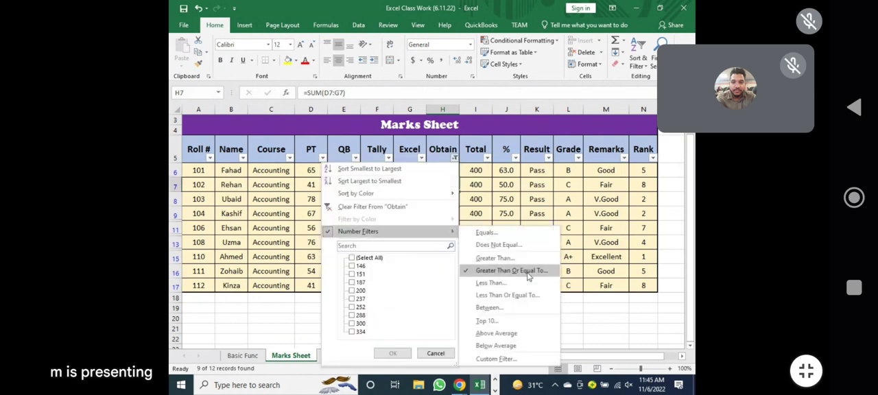
left_click(492, 283)
type("300")
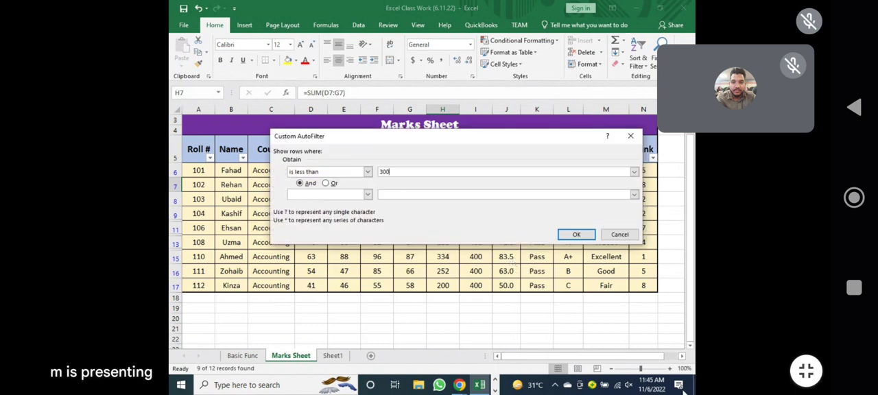
left_click(577, 234)
left_click_drag(436, 172, 443, 328)
left_click(506, 328)
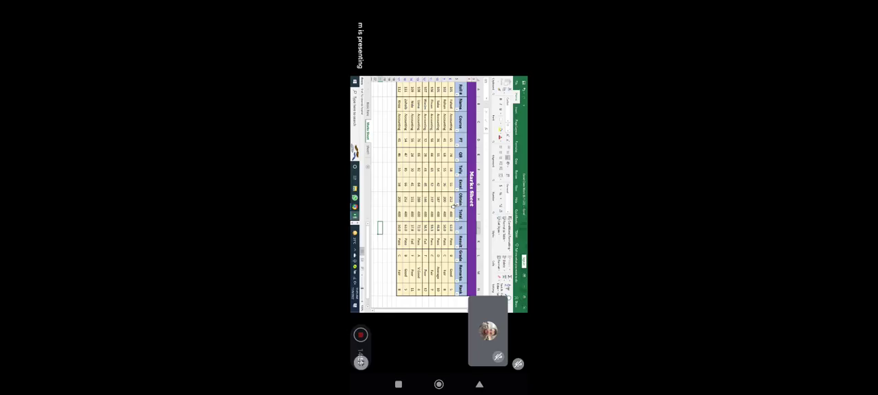
Change the Obtain column's number filter to Less Than Or Equal To.
left_click(455, 158)
mouse_move(425, 231)
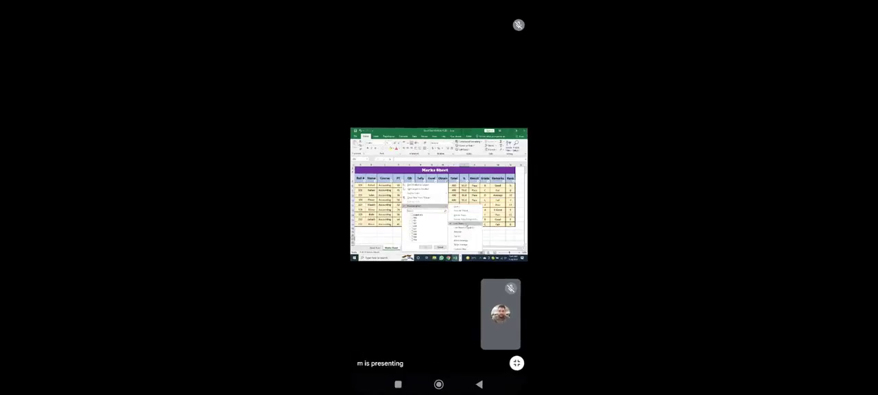
left_click(466, 212)
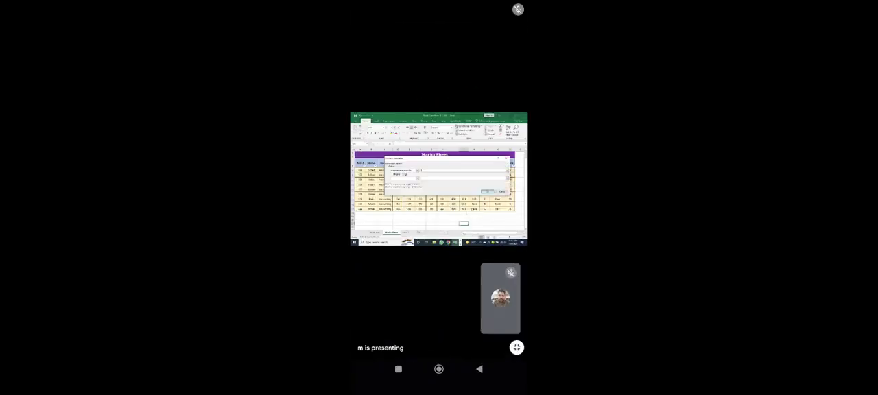
key("Return")
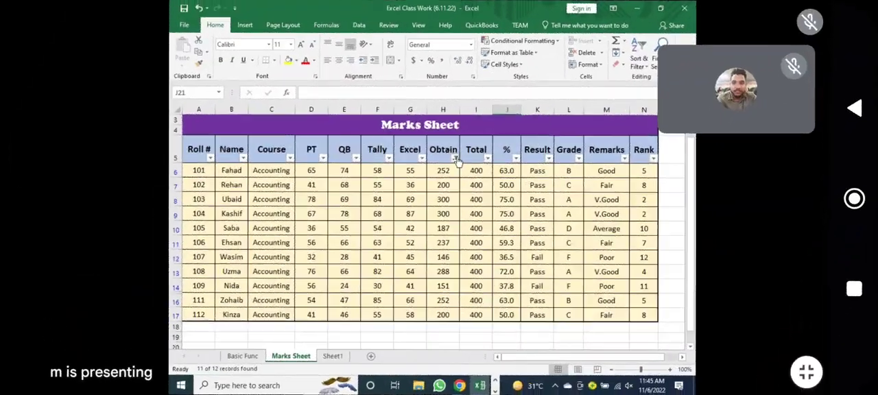
Filter the Obtain column to marks between 200 and 300 and select the filtered marks for review.
left_click(457, 159)
mouse_move(439, 231)
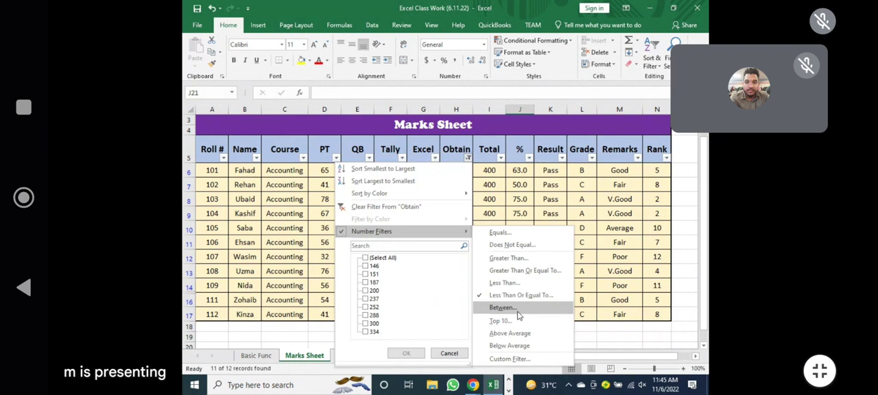
left_click(518, 313)
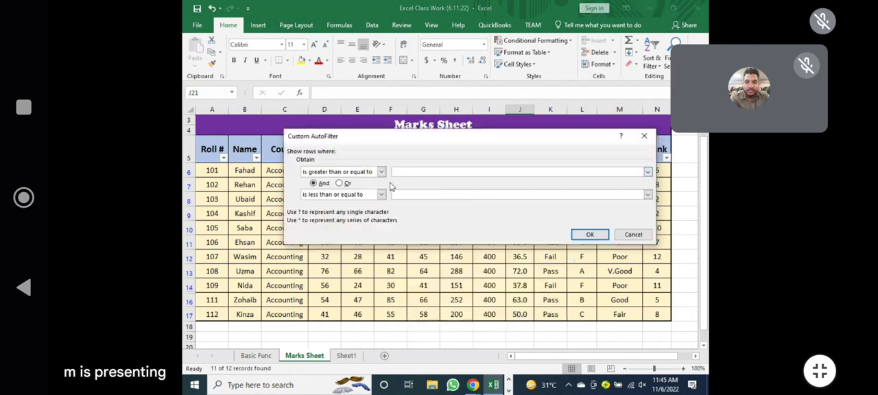
type("200")
key("Tab")
key("Tab")
key("Tab")
type("300")
left_click_drag(419, 195, 385, 194)
left_click(589, 236)
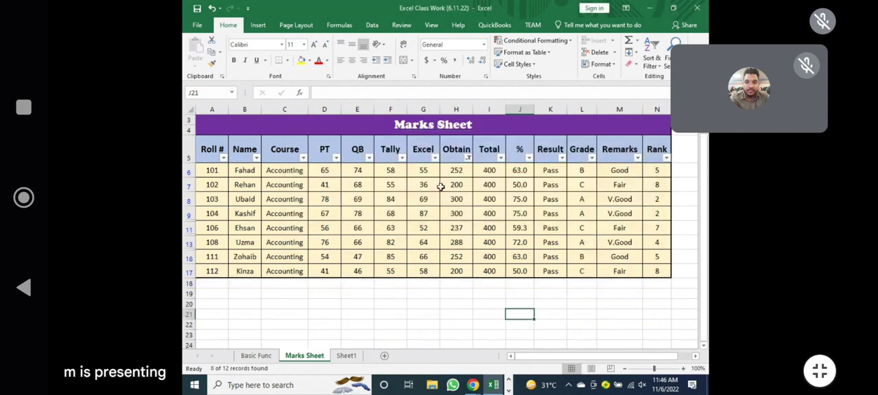
left_click_drag(456, 171, 458, 272)
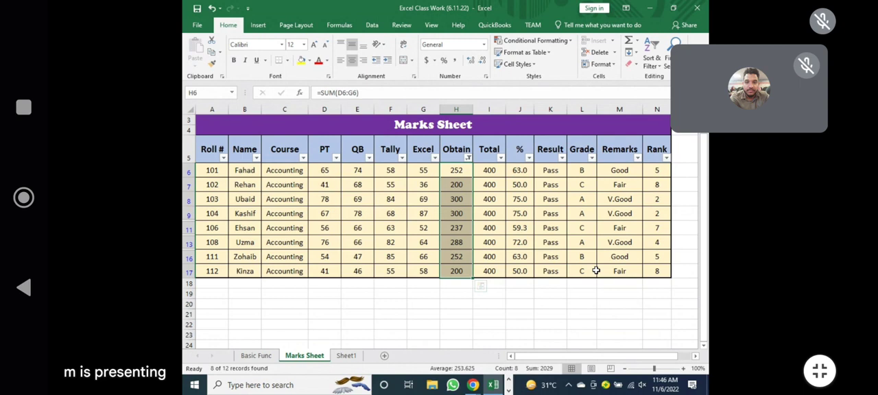
Apply a Top 10 filter with a reduced item count to the Obtain column and check the filtered marks.
left_click(468, 159)
mouse_move(456, 234)
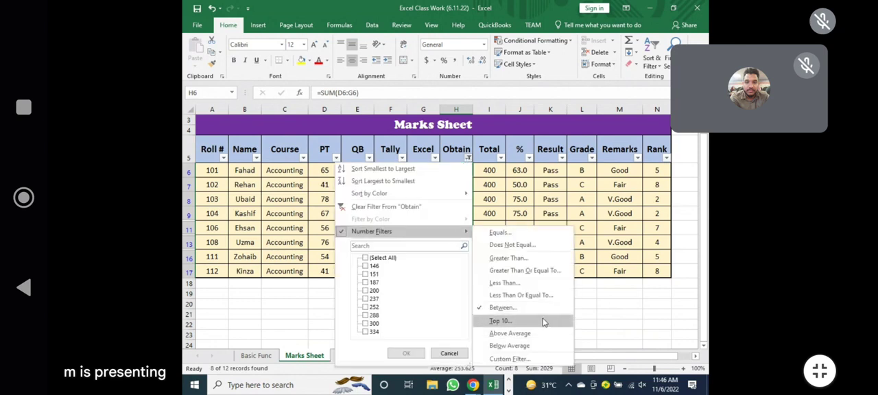
left_click(501, 322)
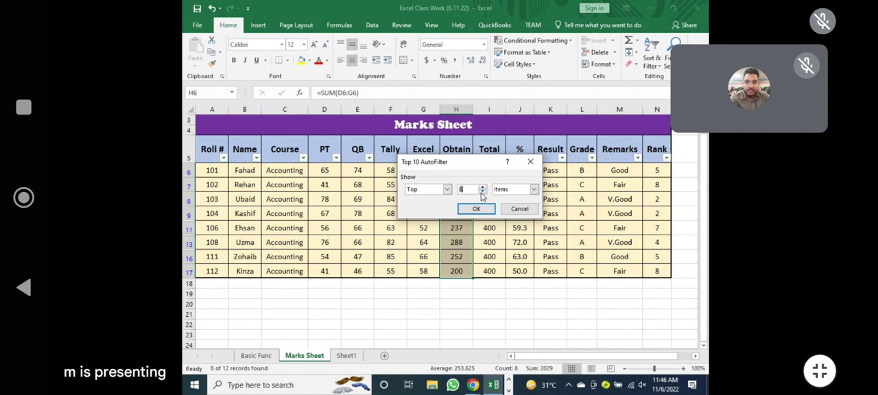
left_click(483, 193)
left_click(476, 208)
left_click(520, 276)
left_click_drag(452, 171, 467, 269)
left_click(551, 296)
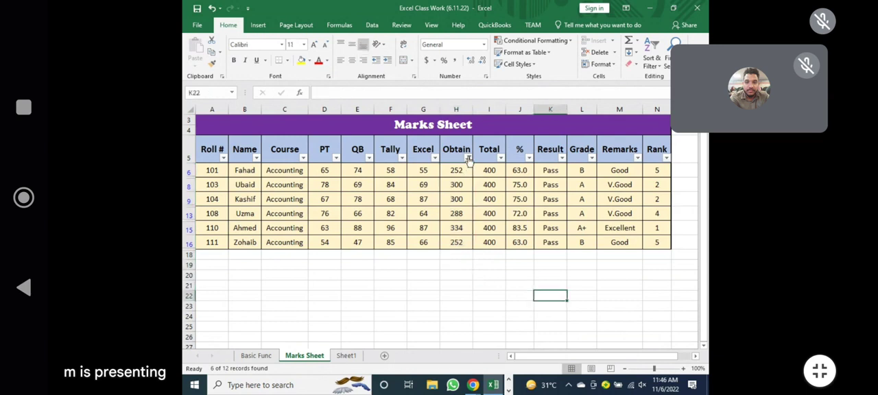
Filter the Obtain column to the bottom 5 items and select the filtered marks for review.
left_click(468, 158)
mouse_move(463, 231)
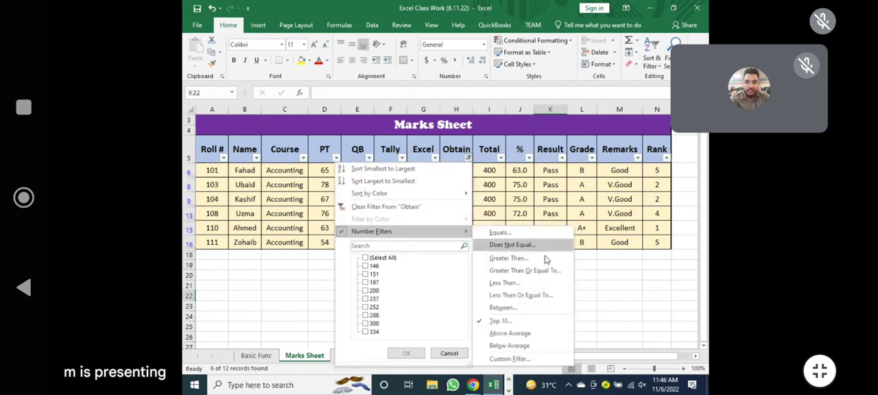
left_click(522, 328)
left_click(447, 190)
left_click(419, 202)
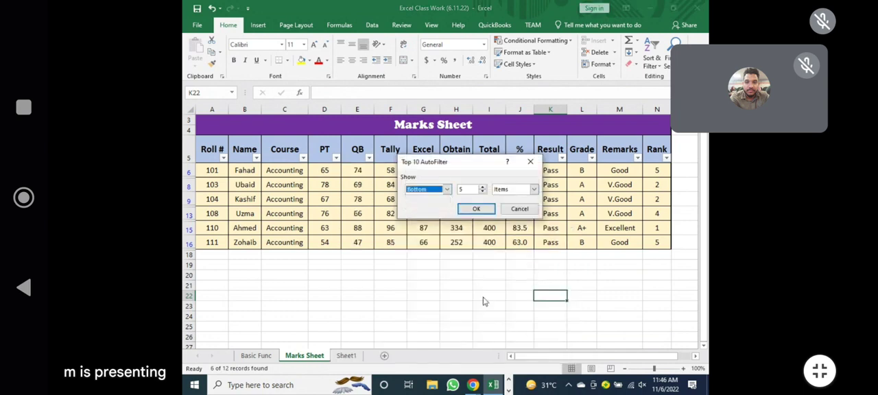
left_click(477, 210)
left_click_drag(453, 172, 457, 263)
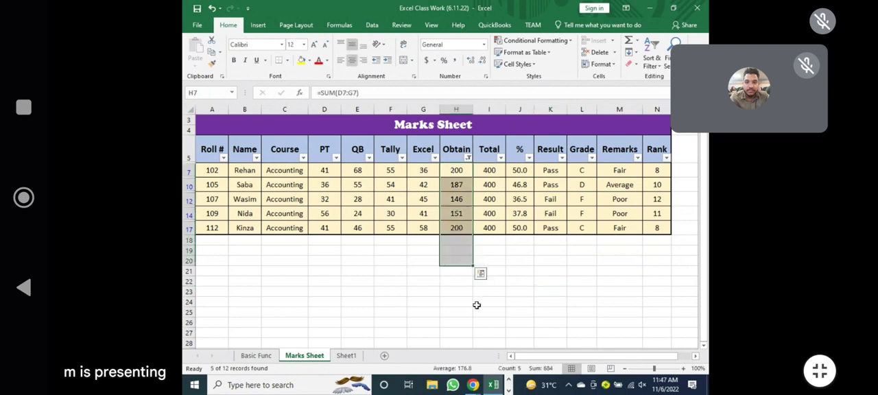
left_click(392, 312)
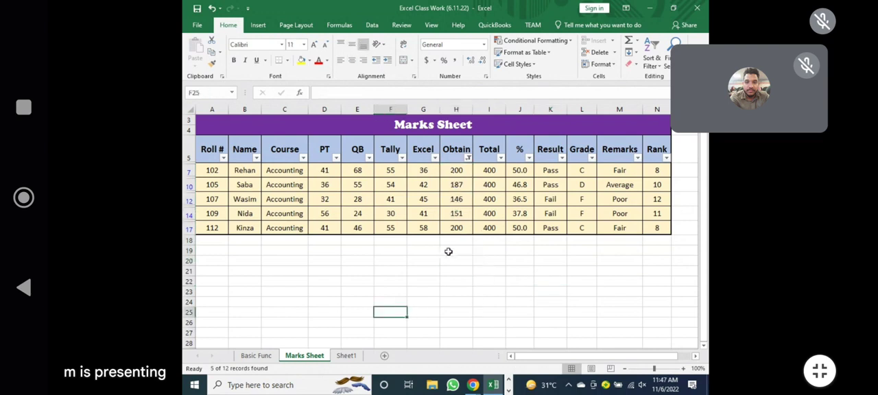
Change the Obtain column's number filter to does not equal 300 and select the filtered marks for review.
left_click(469, 158)
mouse_move(469, 232)
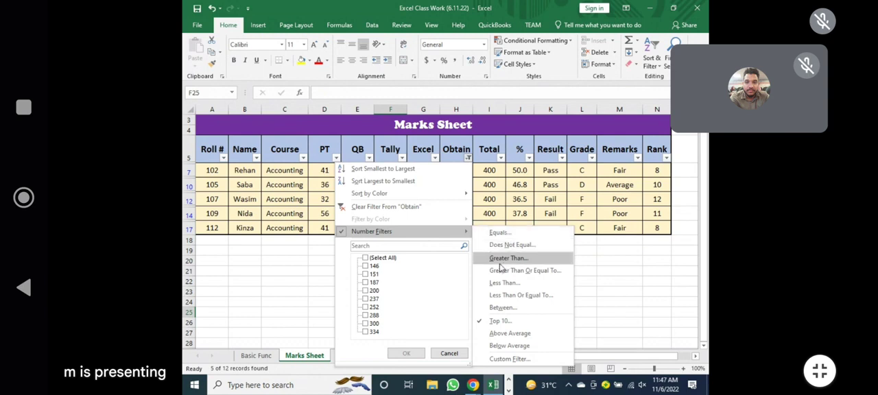
left_click(567, 245)
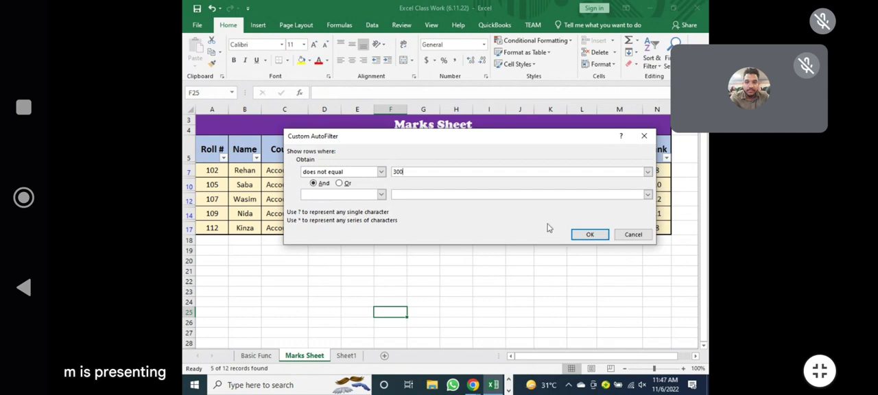
left_click_drag(499, 143, 460, 54)
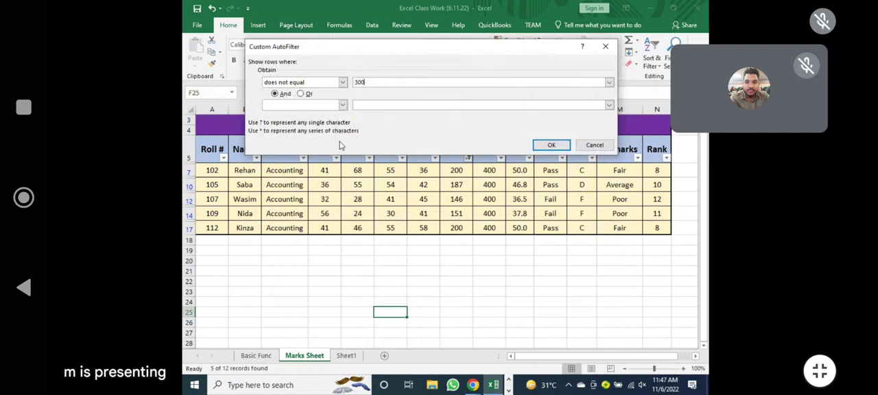
left_click(551, 145)
left_click_drag(450, 172, 456, 317)
left_click(556, 313)
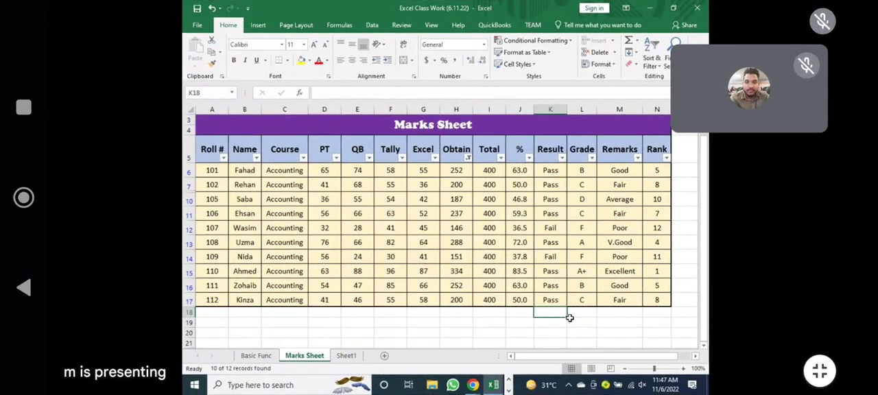
Clear the filter from the Obtain column.
left_click(469, 159)
mouse_move(463, 232)
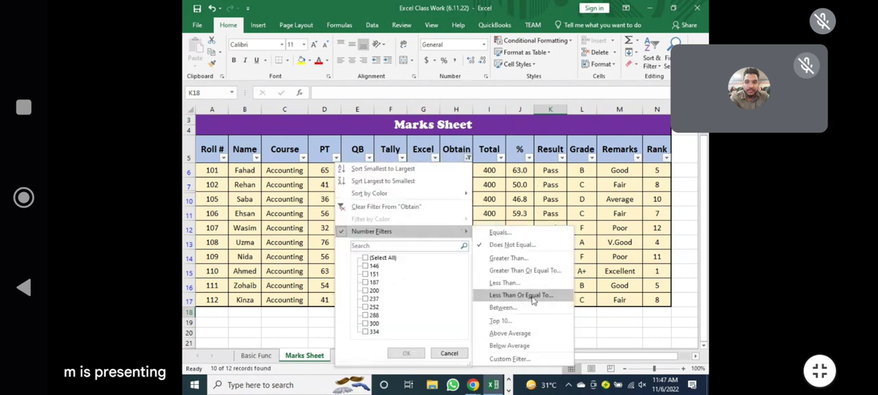
left_click(386, 206)
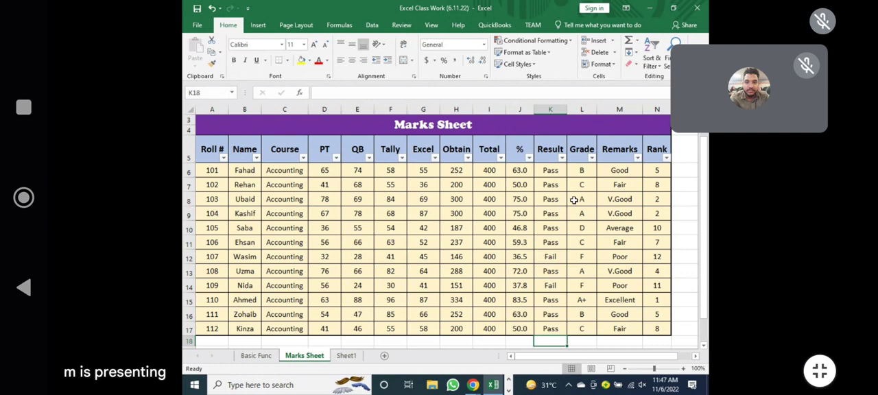
Filter the Obtain column to marks less than or equal to 300.
left_click(467, 158)
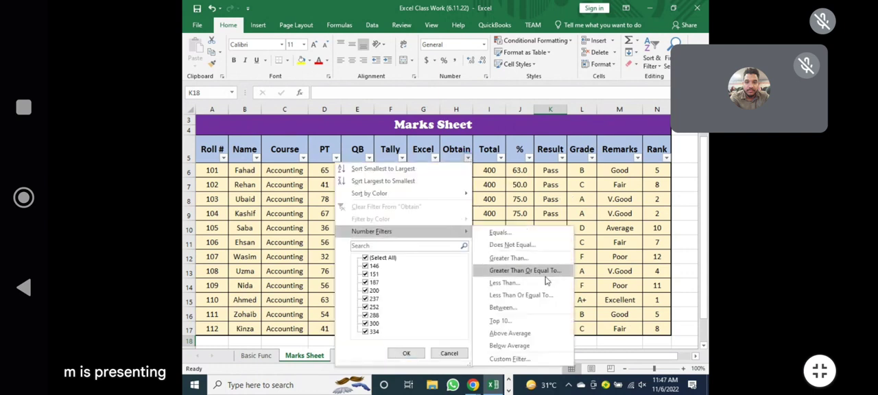
left_click(545, 297)
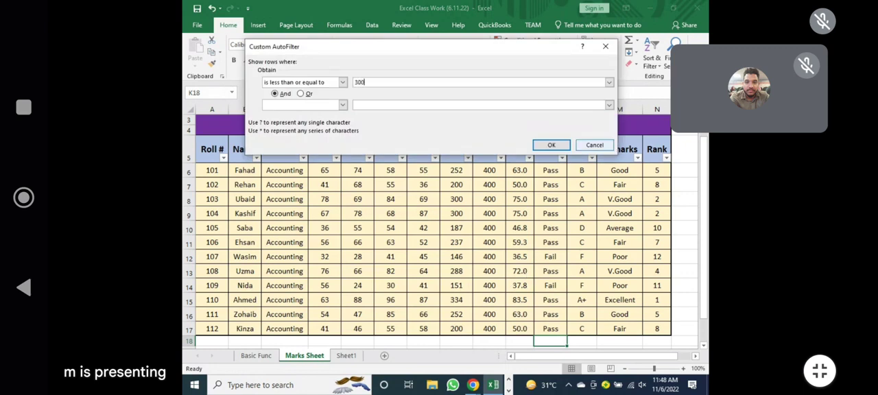
left_click(549, 144)
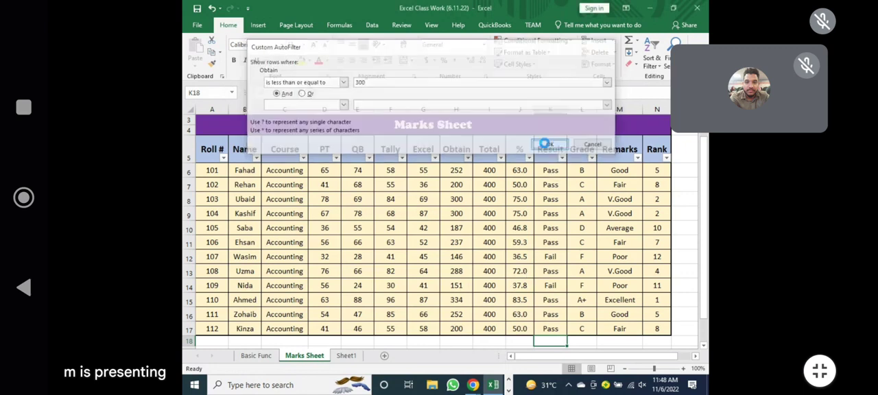
Set the Obtain column's number filter to less than 300 and review the remaining rows' obtained marks and results.
left_click(469, 158)
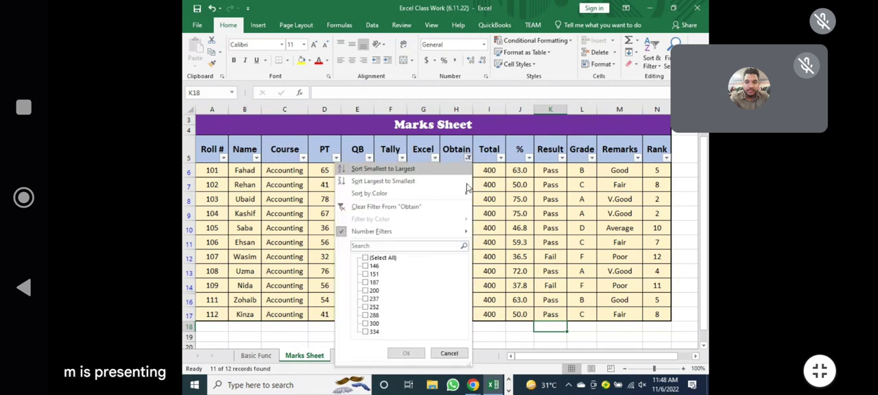
mouse_move(446, 231)
left_click(517, 281)
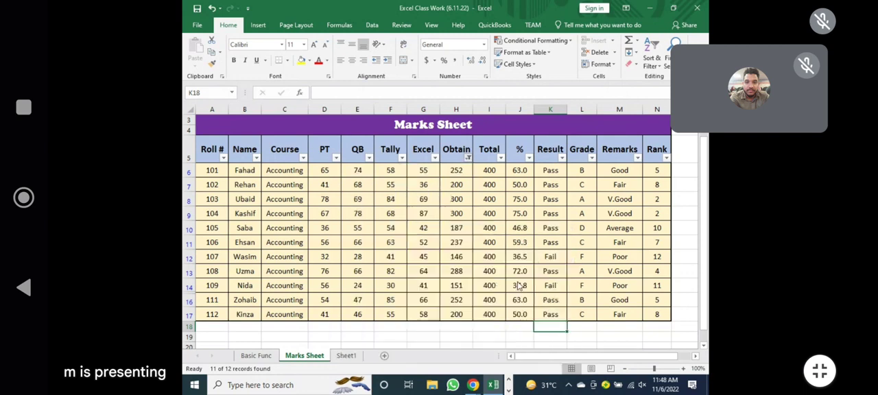
key("Return")
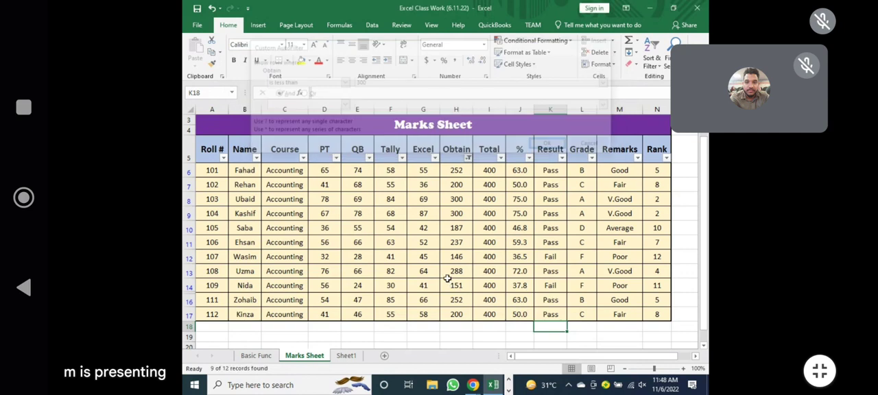
left_click_drag(456, 172, 458, 286)
left_click_drag(550, 172, 550, 286)
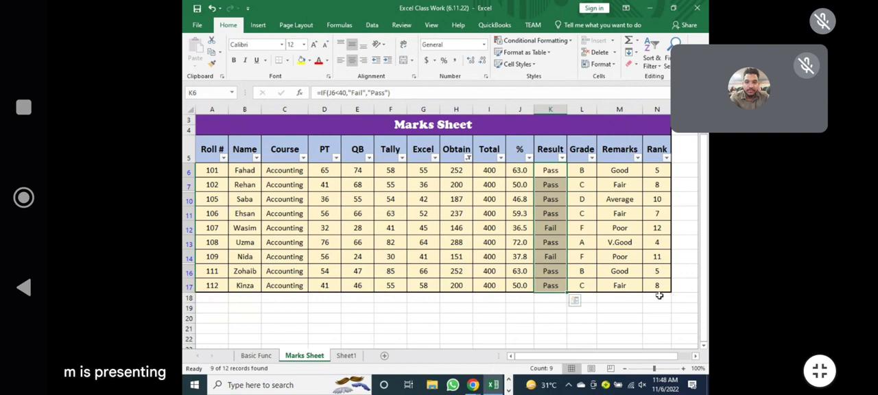
left_click(550, 228)
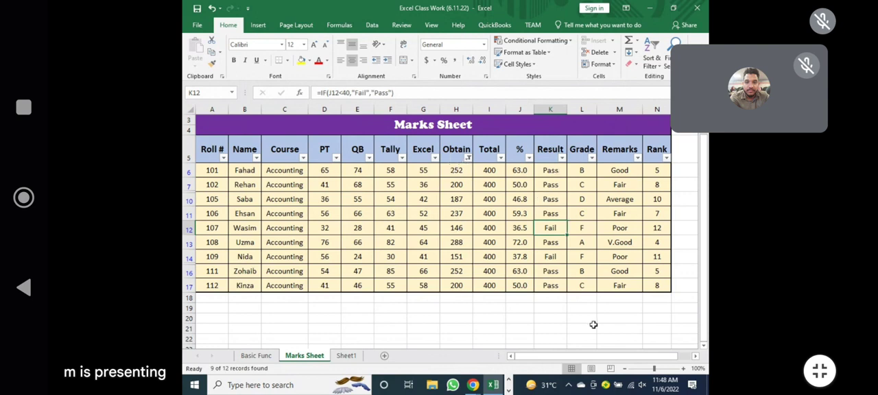
Filter the Result column to Pass only and review the remaining rows' obtained marks and results.
left_click(561, 157)
left_click(459, 258)
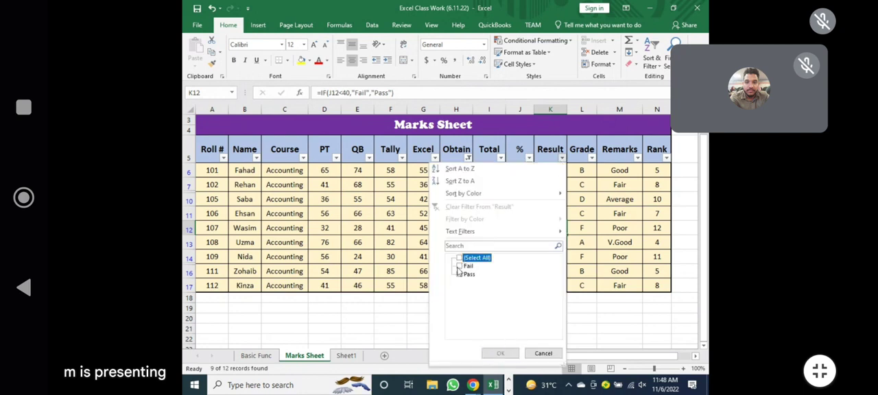
left_click(459, 274)
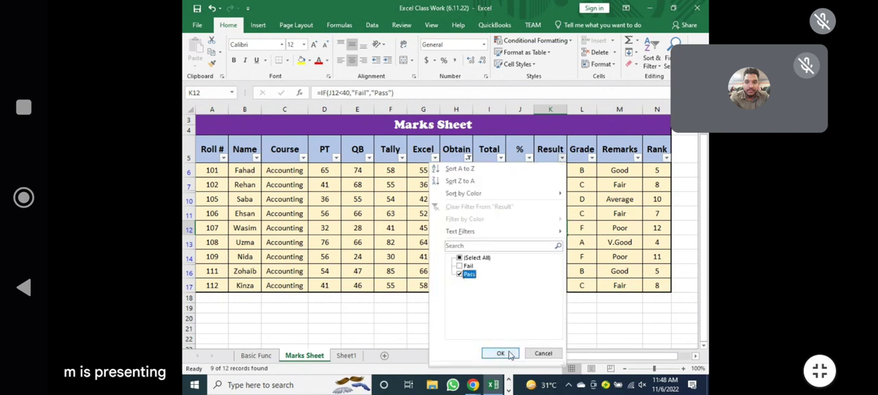
left_click(500, 352)
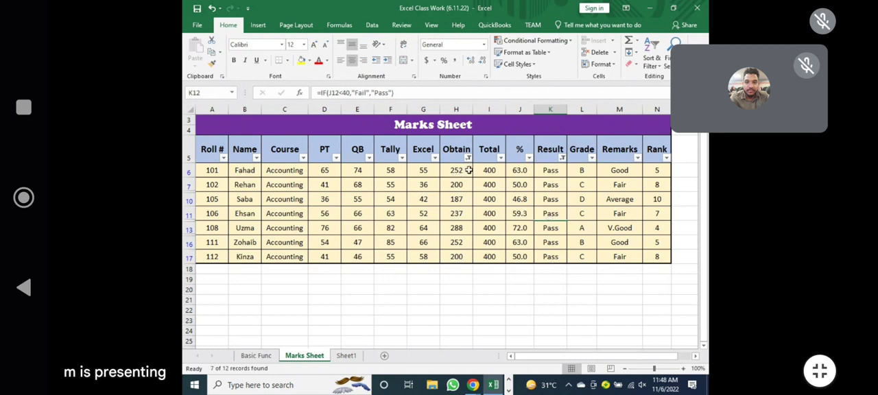
left_click_drag(456, 171, 457, 250)
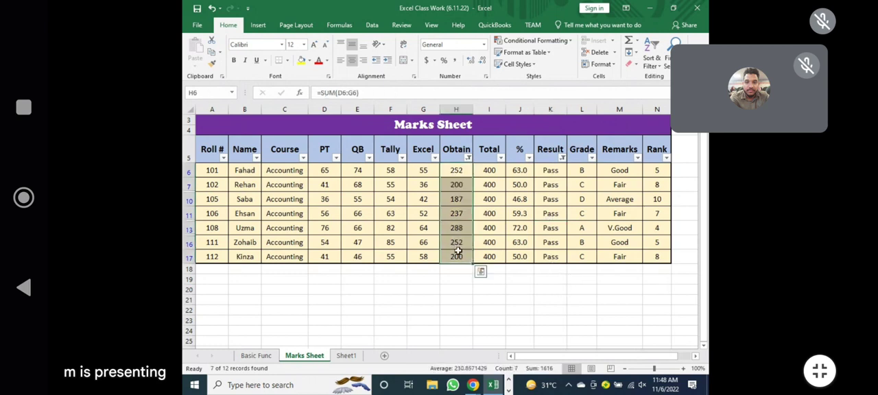
left_click_drag(451, 170, 456, 260)
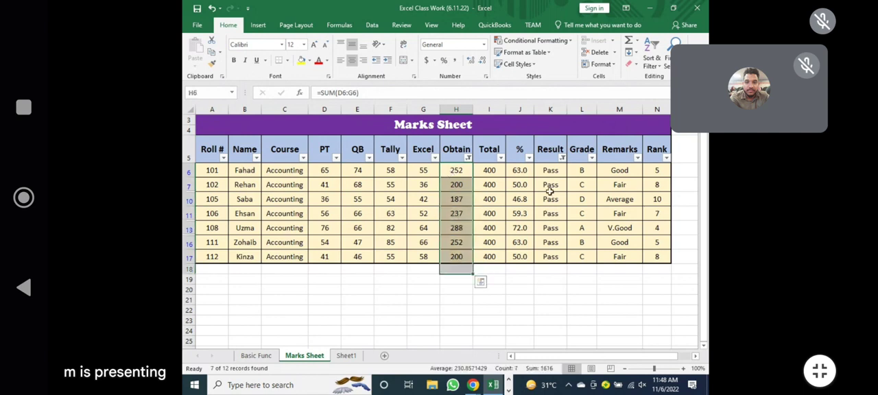
left_click_drag(550, 170, 550, 274)
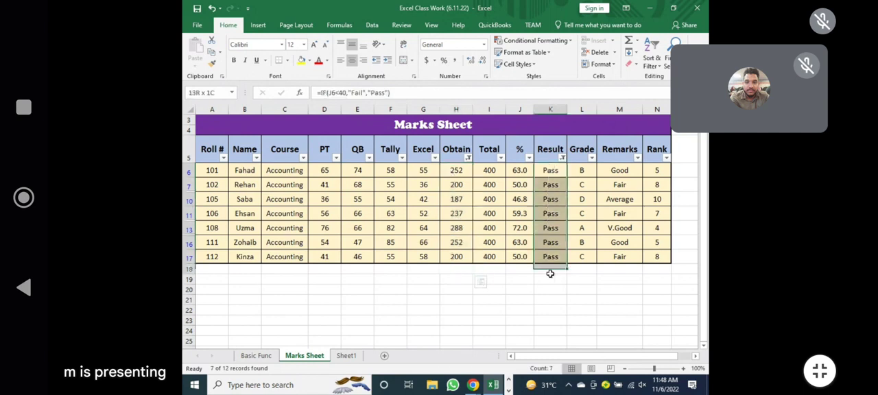
left_click(451, 318)
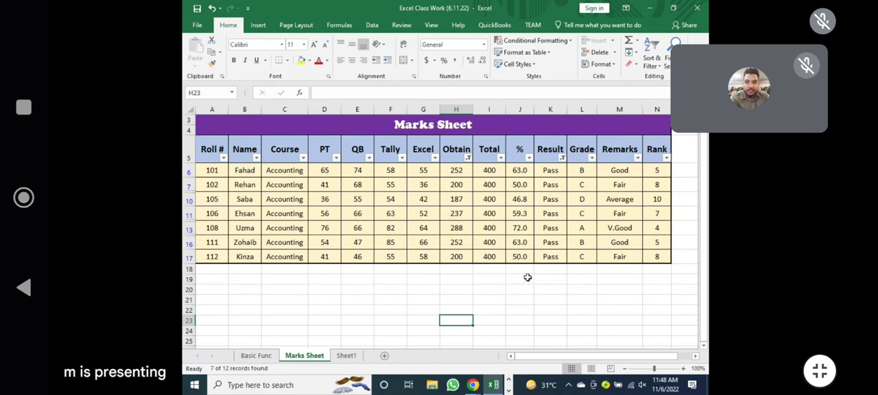
Review the PT marks and add a number filter on the PT column for marks greater than 60.
left_click(330, 200)
left_click(332, 228)
left_click(333, 241)
left_click_drag(320, 171, 325, 269)
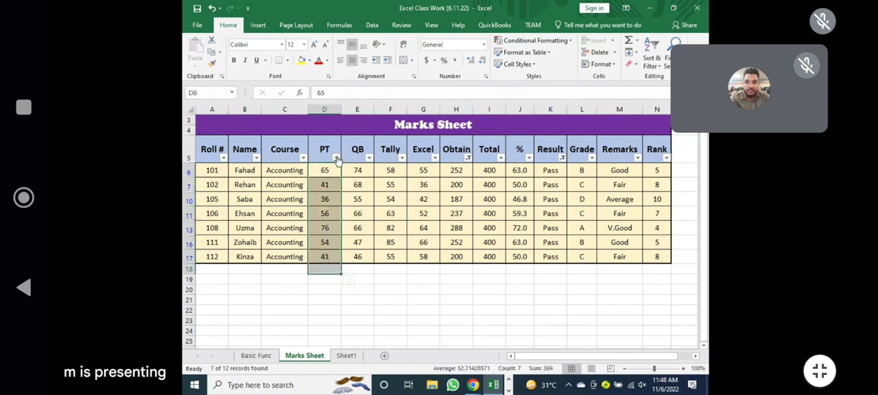
left_click(337, 159)
mouse_move(331, 232)
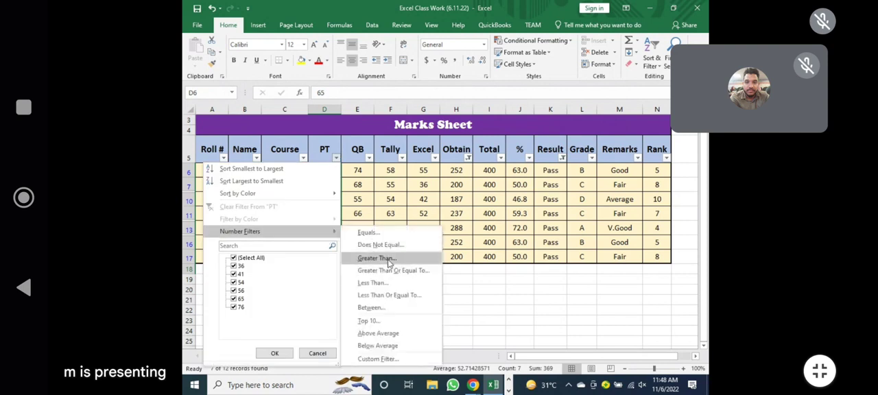
left_click(389, 258)
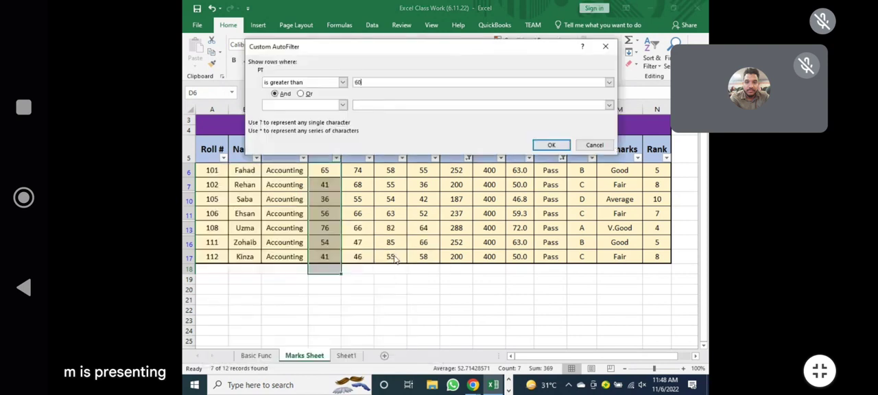
key("Return")
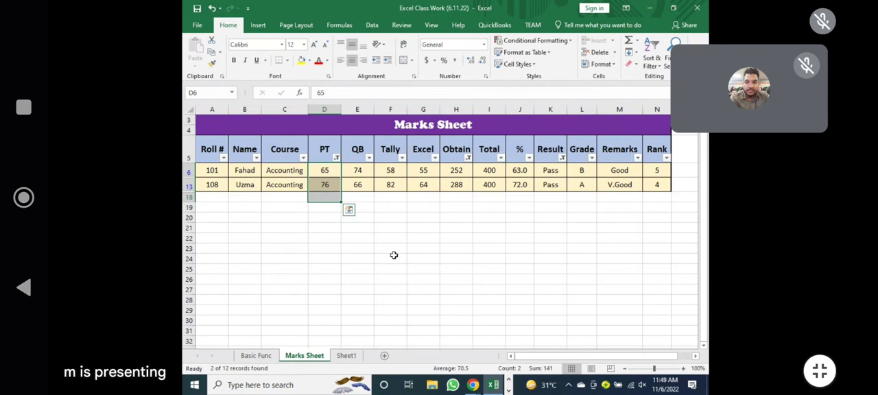
left_click(456, 237)
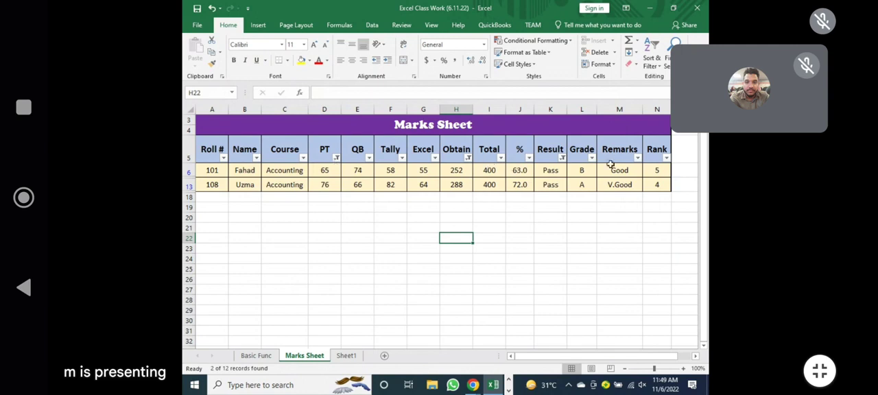
Clear all filters from the marks sheet at once and select the PT heading.
left_click(652, 61)
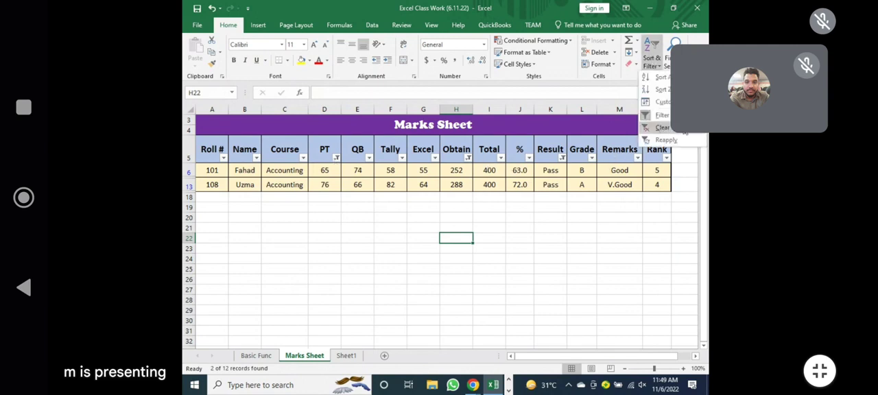
left_click(680, 128)
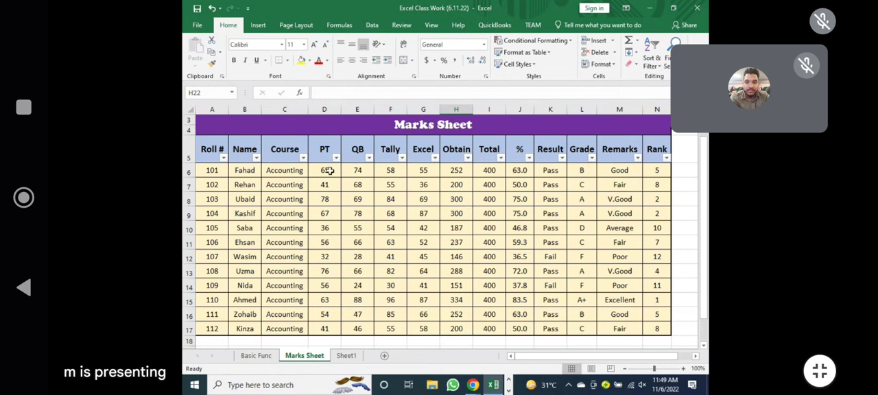
left_click(322, 148)
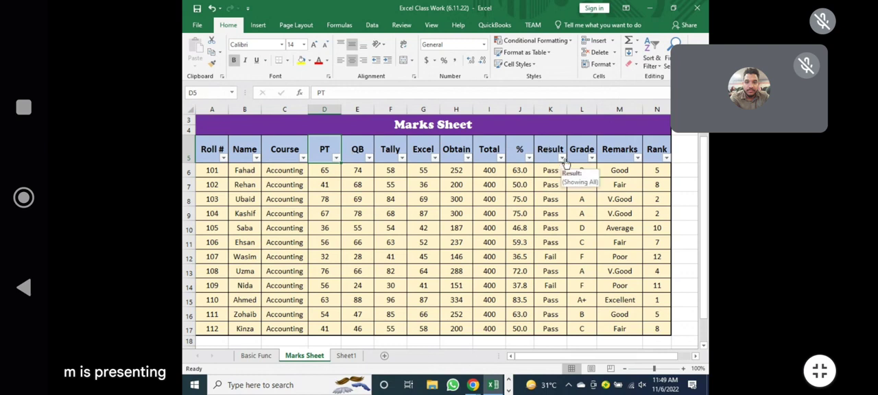
left_click(592, 158)
left_click(487, 257)
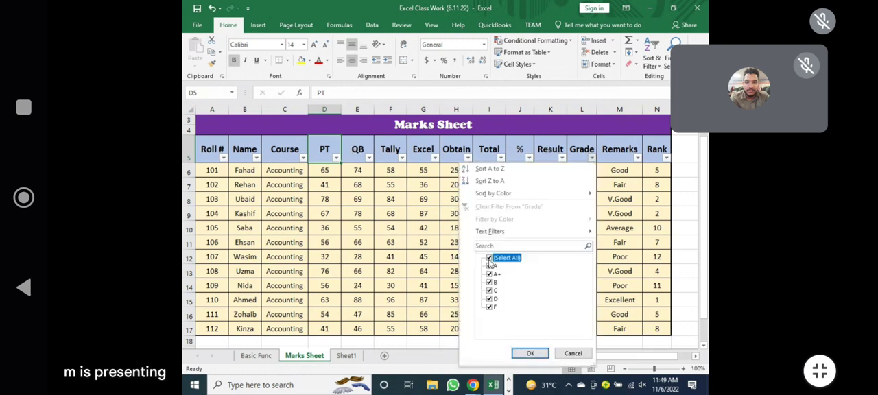
left_click(487, 274)
left_click(488, 282)
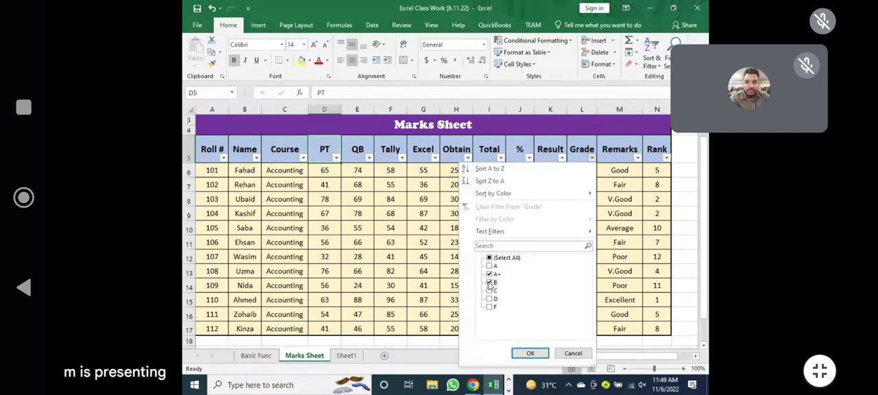
left_click(574, 353)
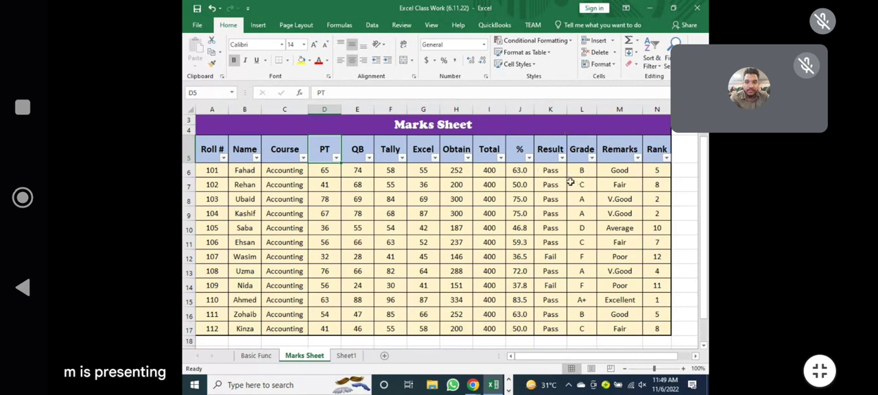
Select the marks sheet's heading row from Roll # to Rank and remove the filter from it.
left_click_drag(204, 154, 598, 153)
left_click(652, 60)
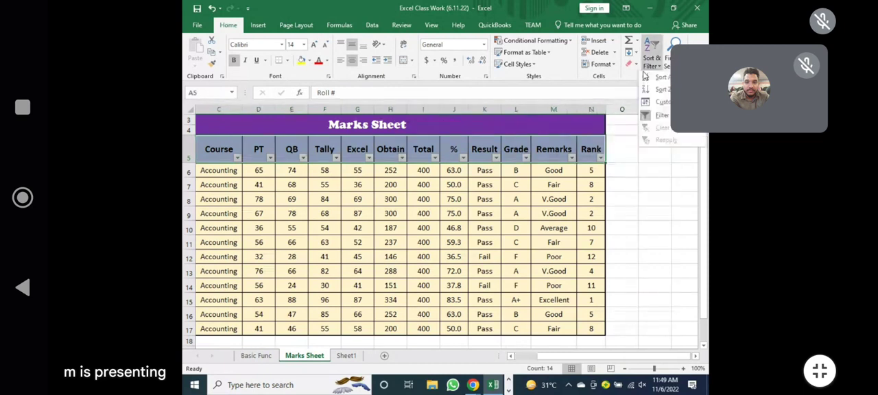
left_click(651, 118)
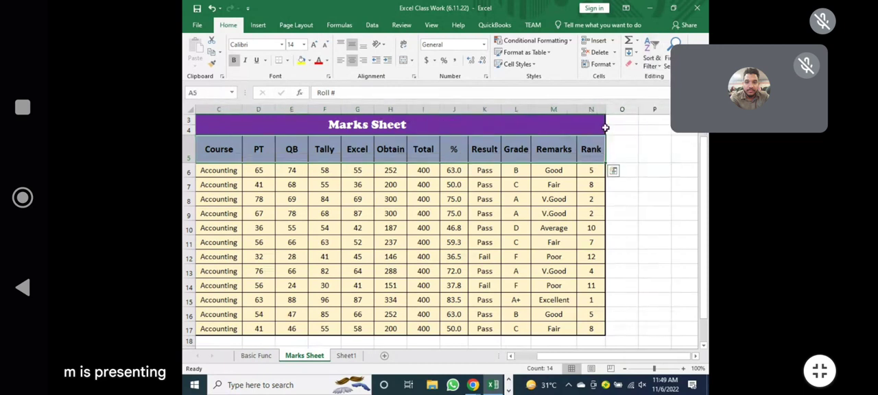
left_click_drag(592, 358, 538, 358)
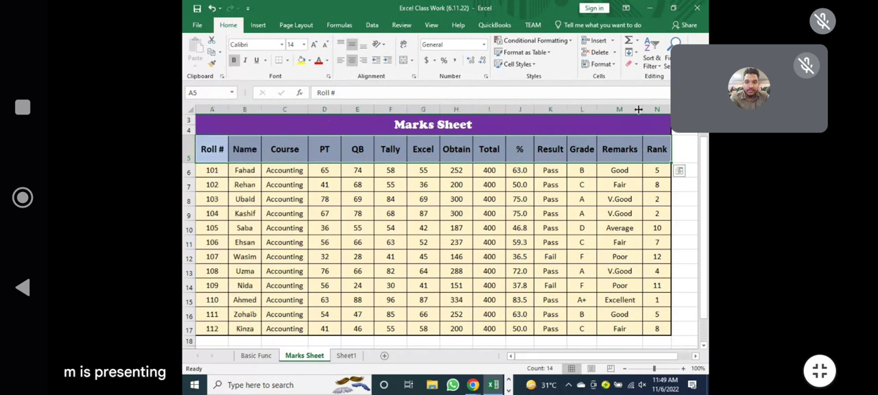
left_click(653, 57)
left_click(657, 116)
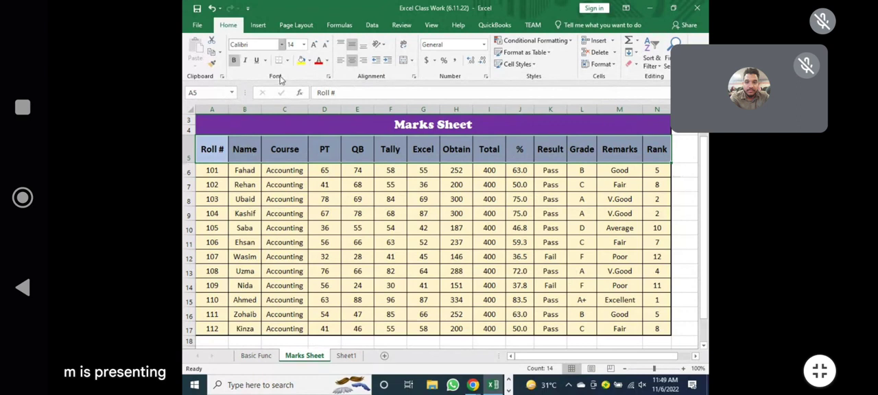
Select the Result values in K6:K17 and start a conditional formatting rule that highlights cells.
left_click_drag(424, 199, 456, 199)
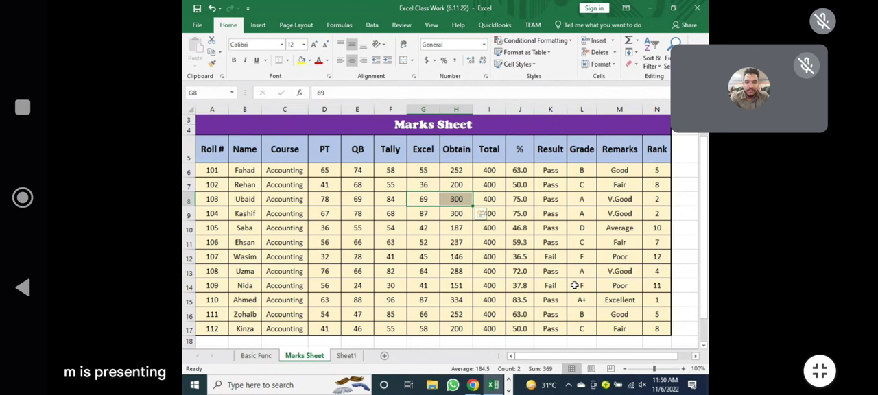
left_click_drag(551, 170, 549, 328)
left_click(606, 284)
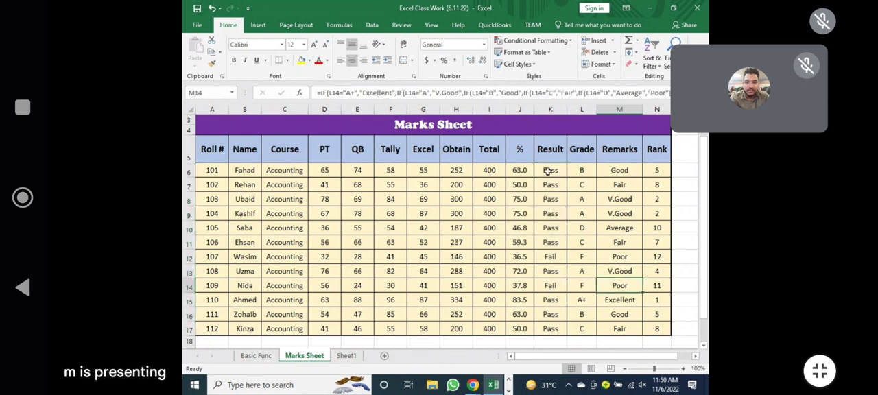
left_click_drag(549, 169, 549, 329)
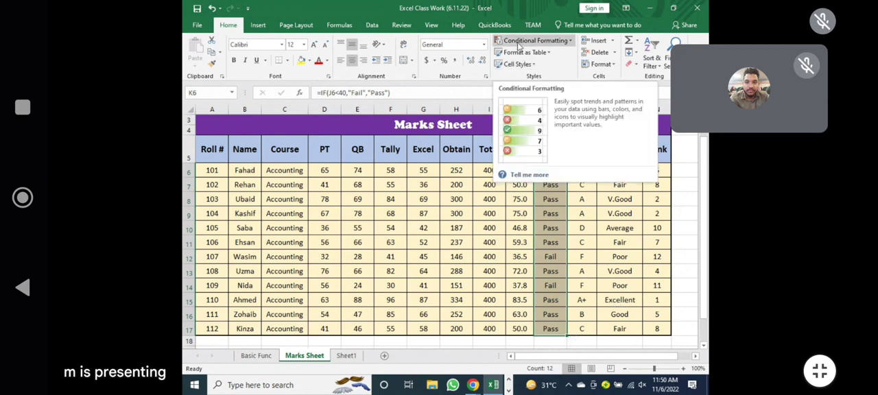
left_click(519, 42)
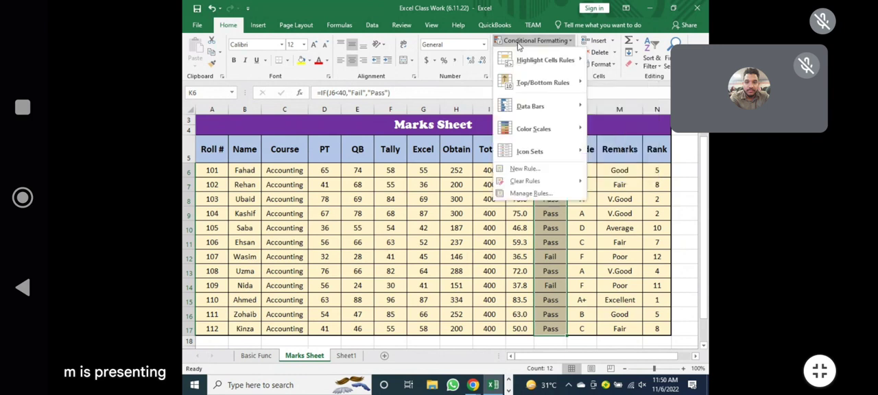
mouse_move(529, 62)
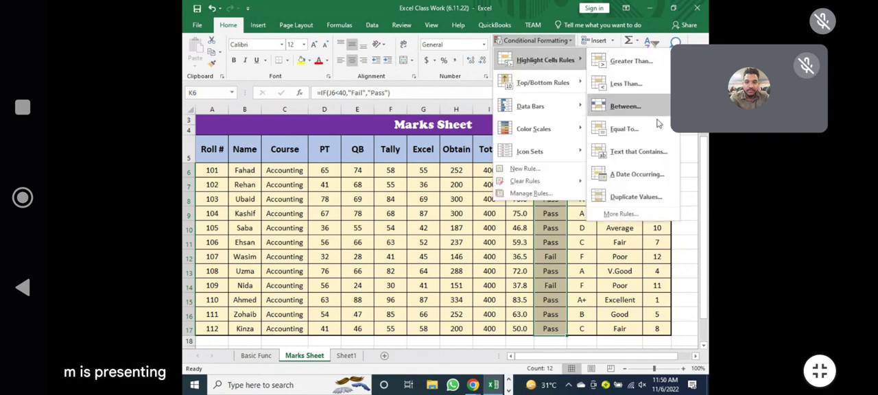